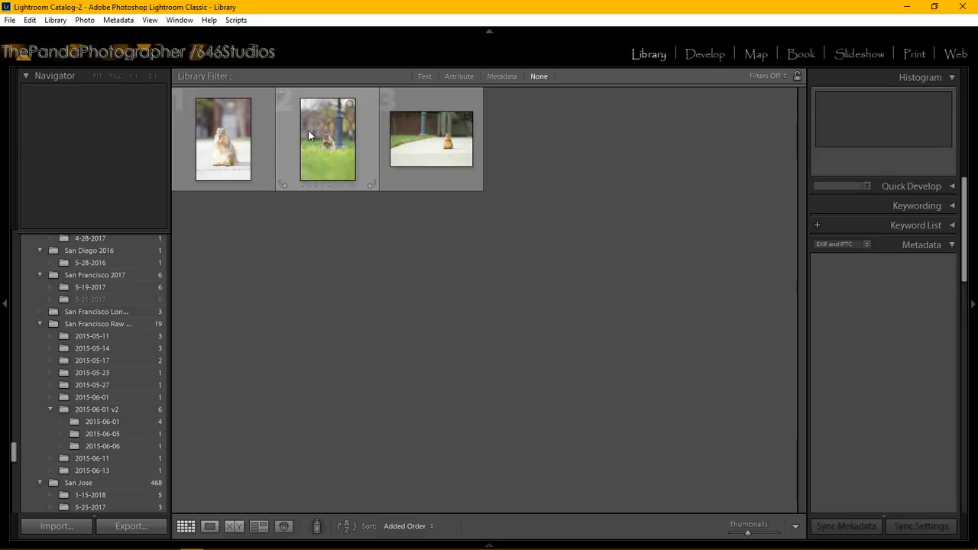
Step: Apply the 646Studios Copyright info metadata preset to each of the three squirrel photos
right_click(225, 144)
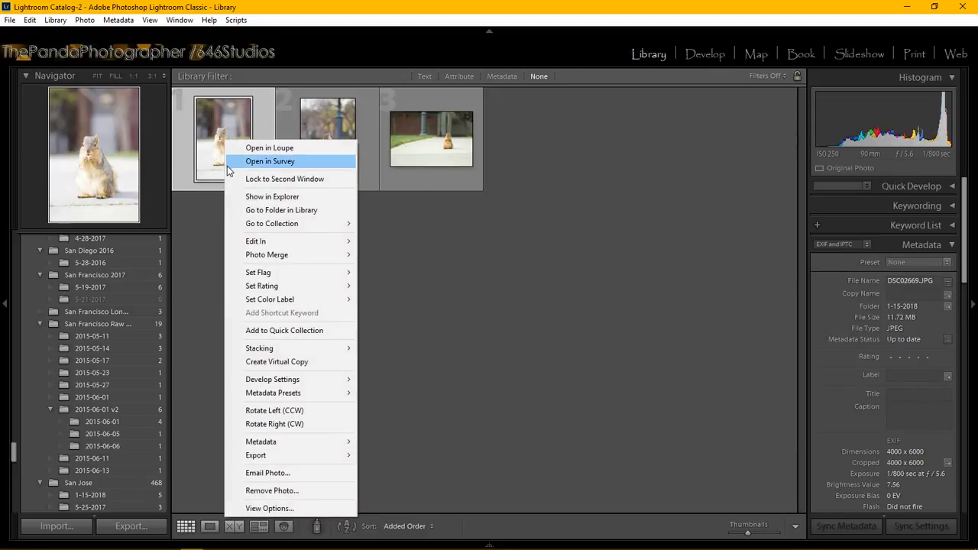
mouse_move(297, 349)
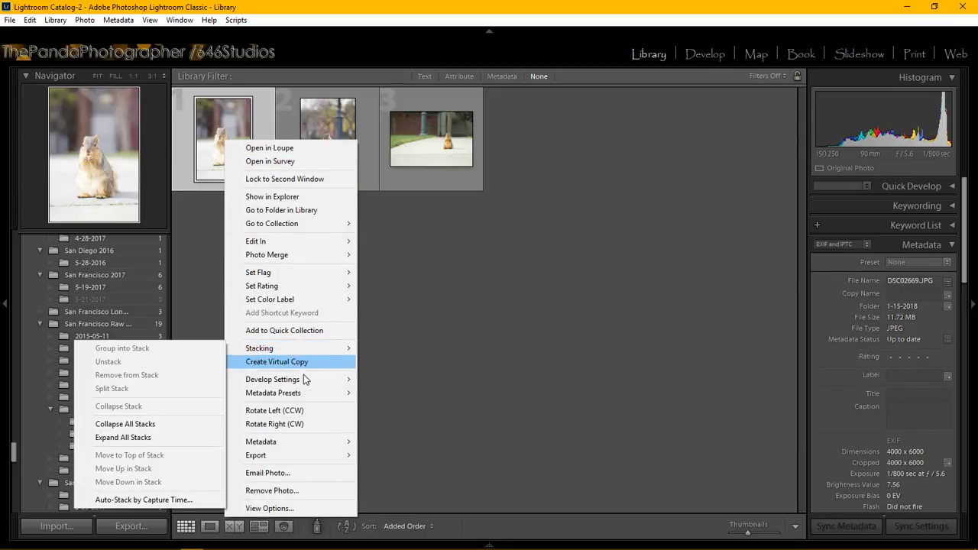
mouse_move(310, 393)
click(178, 454)
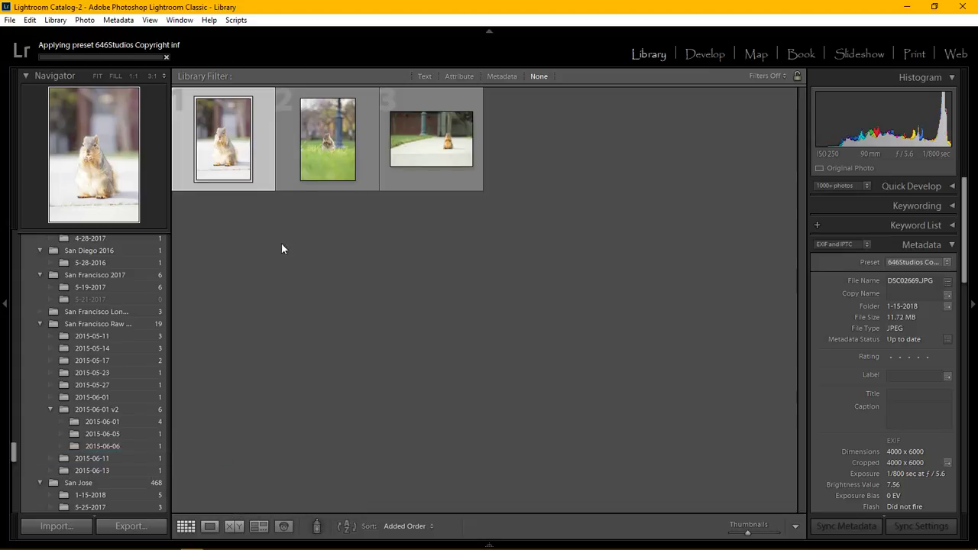
right_click(334, 131)
mouse_move(366, 385)
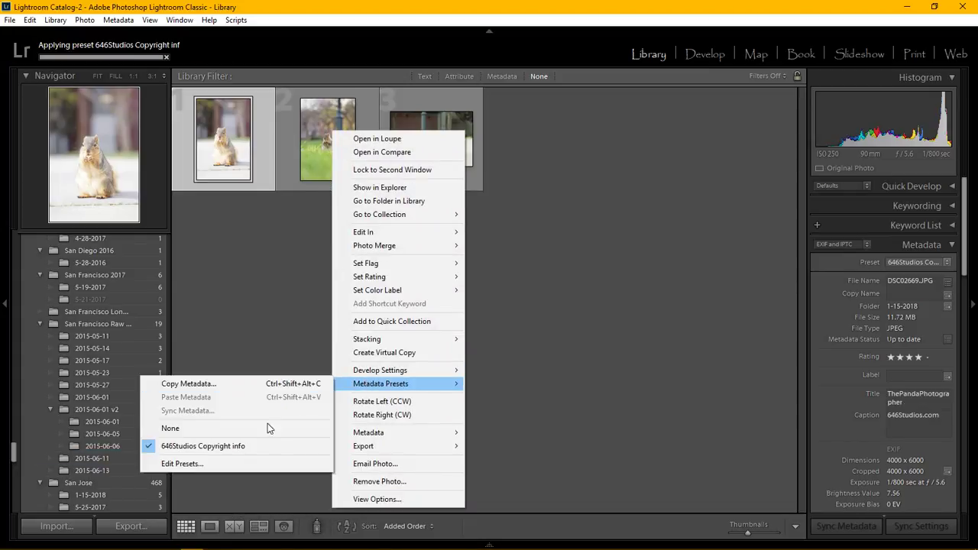
click(259, 446)
right_click(439, 120)
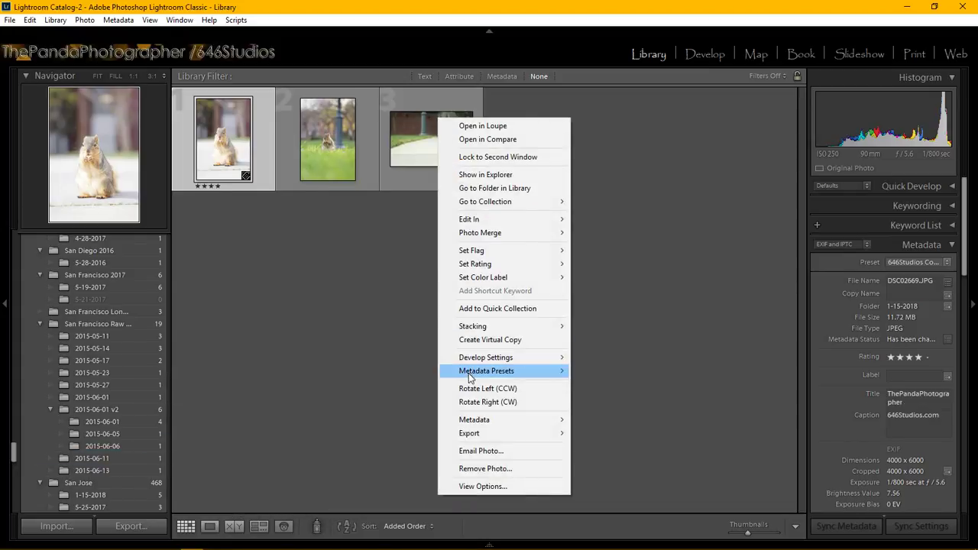
mouse_move(463, 374)
click(391, 432)
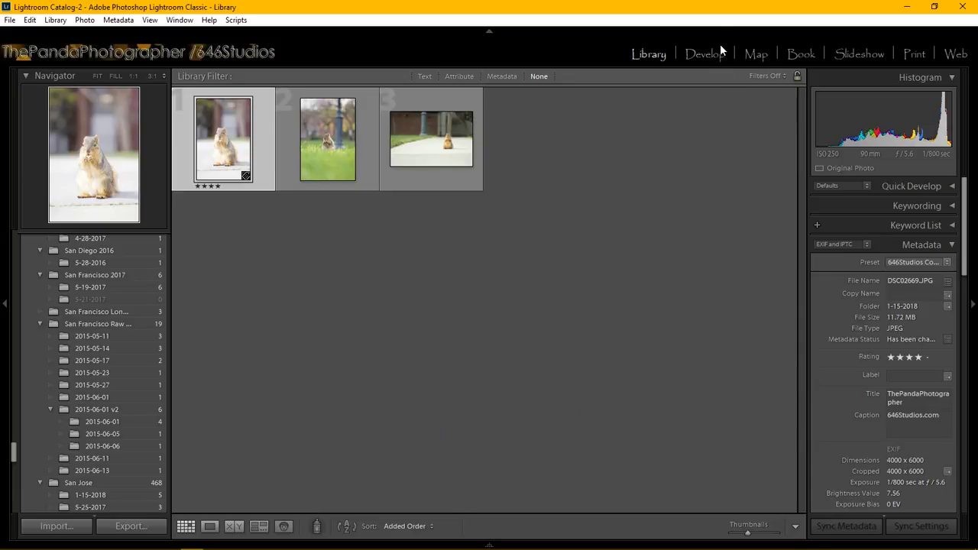
Step: Open the first squirrel photo in the Develop module, show the filmstrip, and inspect the squirrel's face at 1:1
click(705, 53)
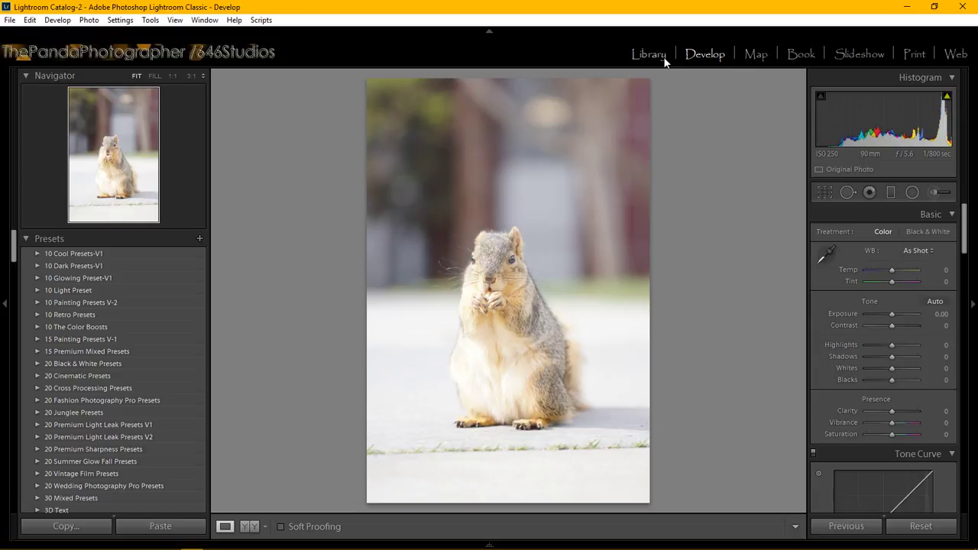
mouse_move(477, 532)
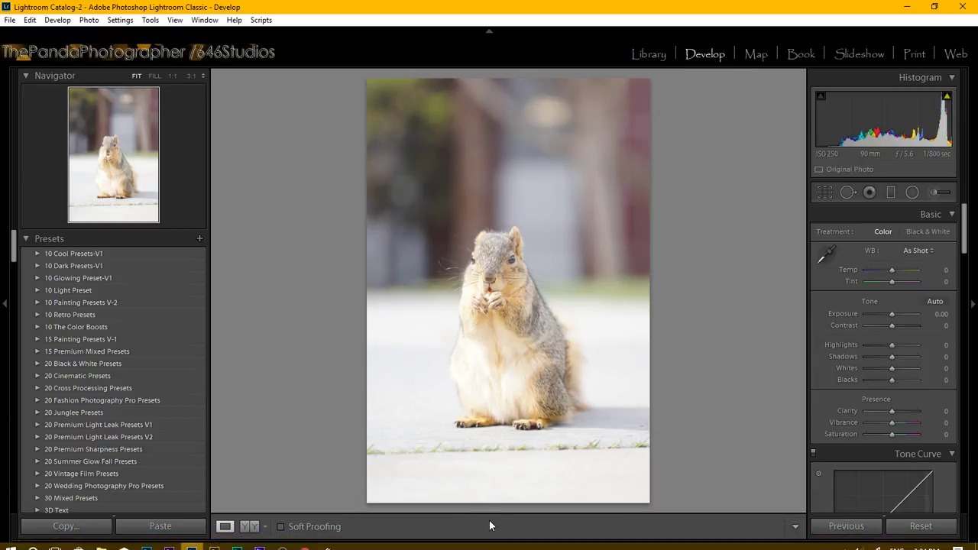
click(490, 546)
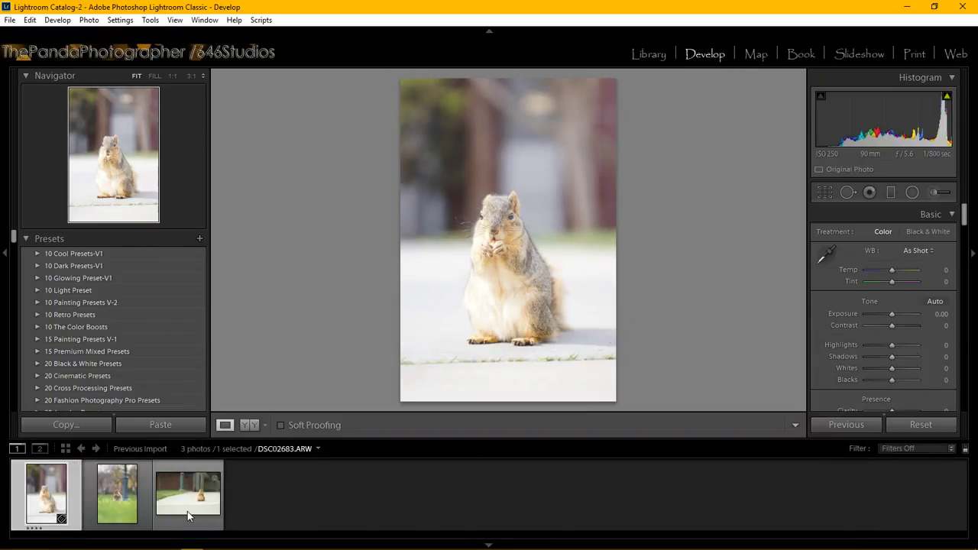
click(490, 218)
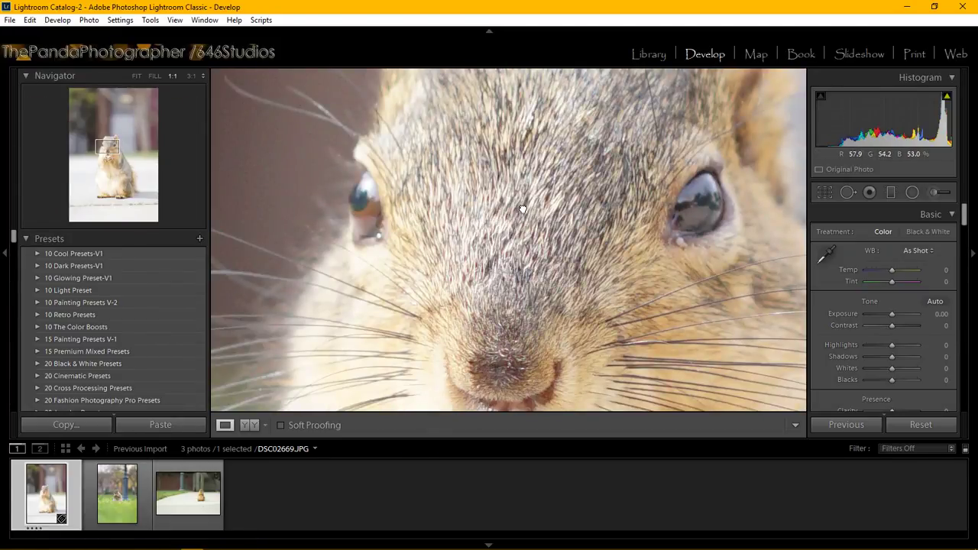
drag(522, 208, 388, 171)
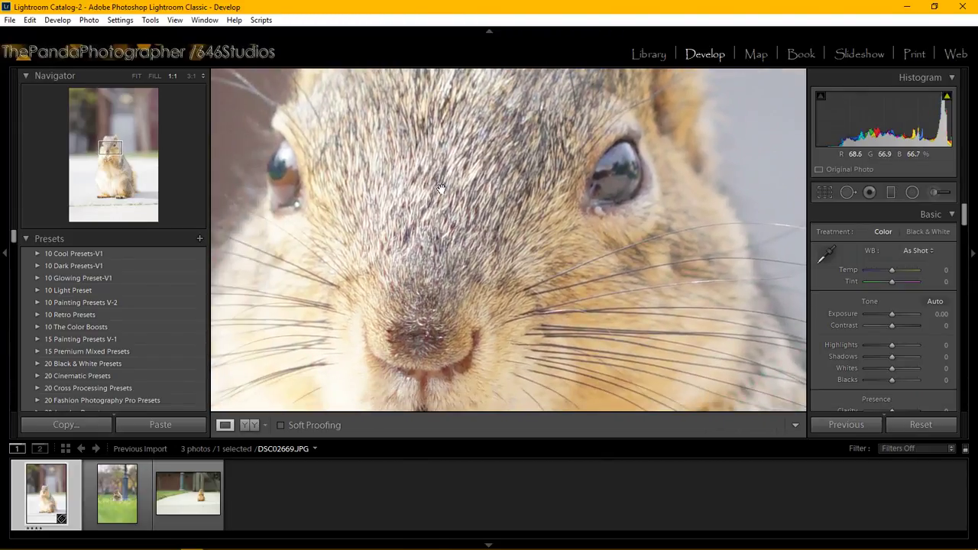
click(733, 97)
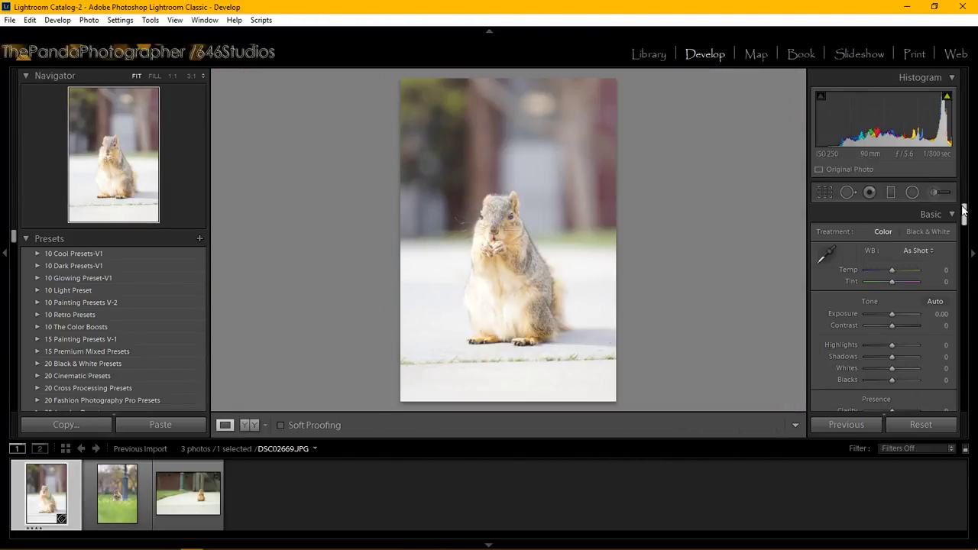
Step: Enable lens profile corrections for the first photo, set the lens make to Tamron, and check the available models
scroll(959, 307, down, 10)
scroll(959, 308, down, 8)
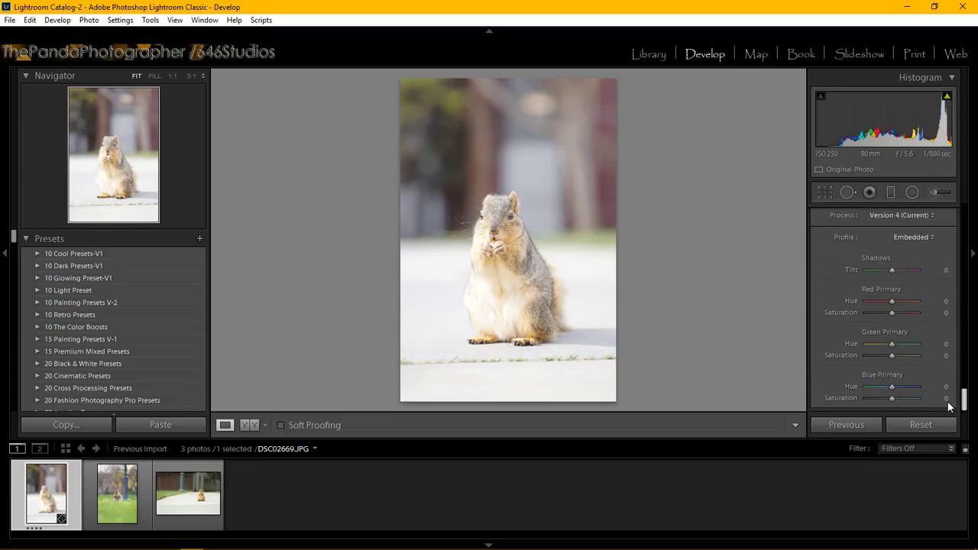
scroll(948, 382, up, 3)
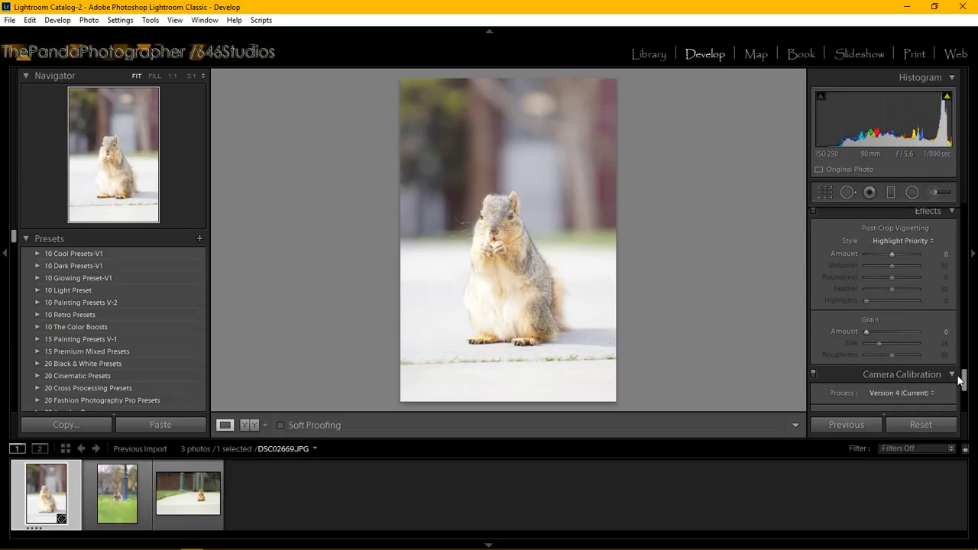
drag(964, 374, 968, 322)
click(912, 315)
click(821, 296)
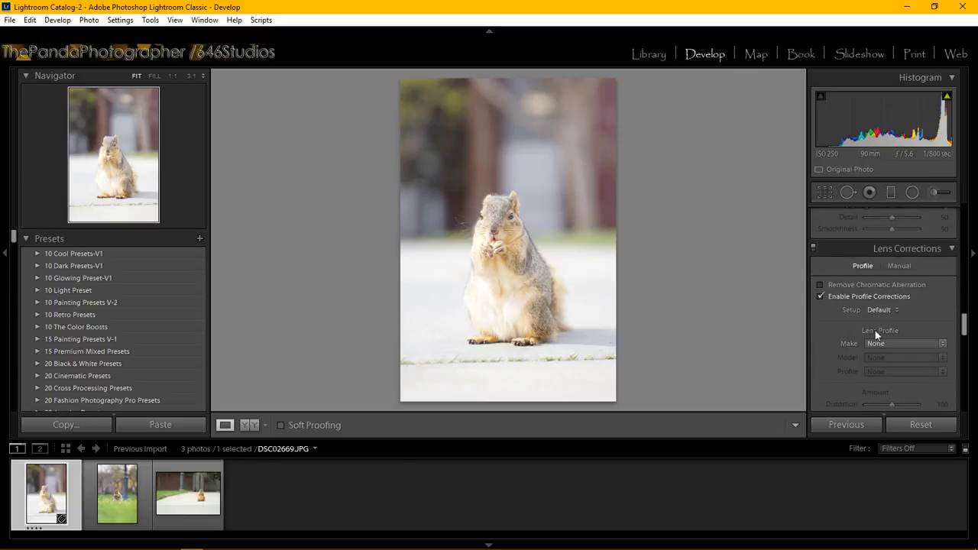
click(880, 341)
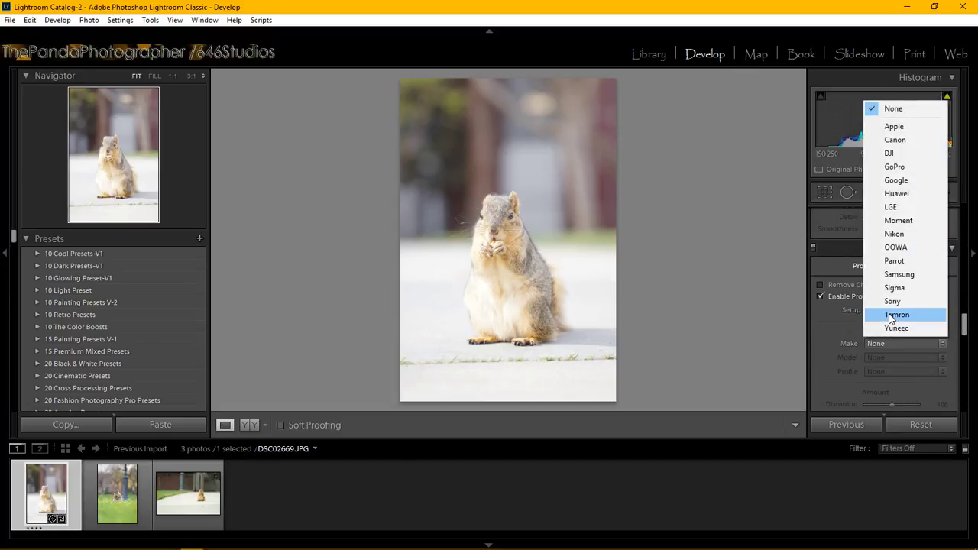
click(895, 315)
click(891, 359)
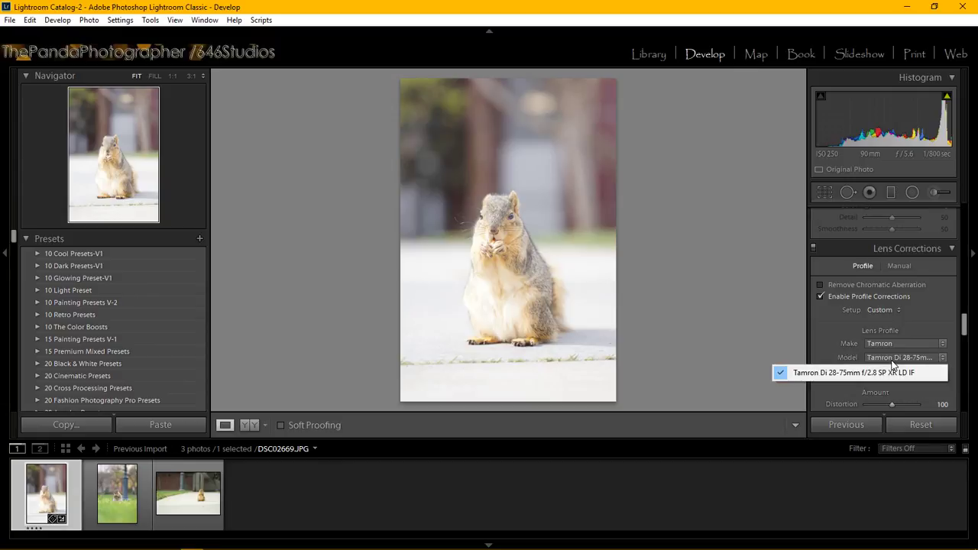
Step: Disable the profile corrections on the first photo and enable Remove Chromatic Aberration
click(822, 298)
click(821, 296)
click(821, 284)
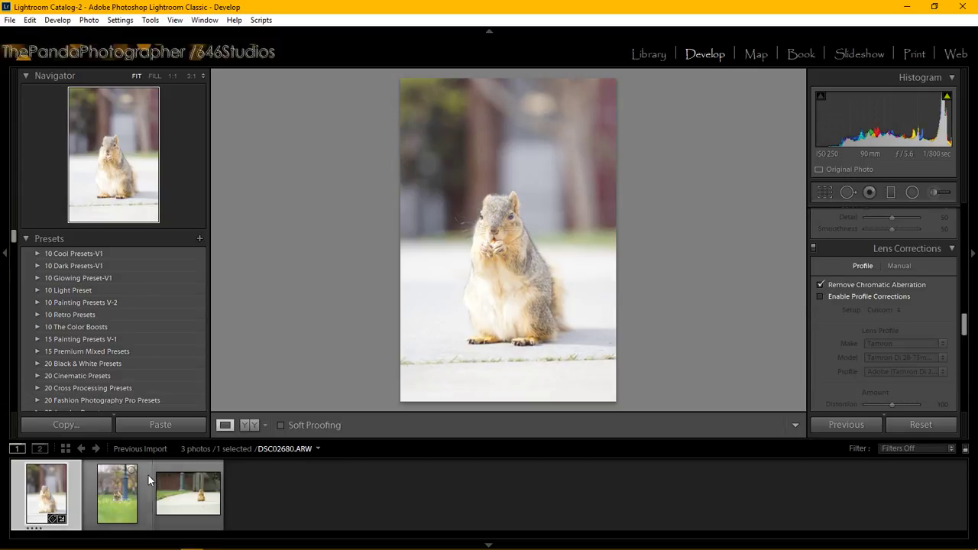
Step: Examine the squirrel's face and fur at 1:1 in the grass photo and the landscape pavement photo
click(189, 507)
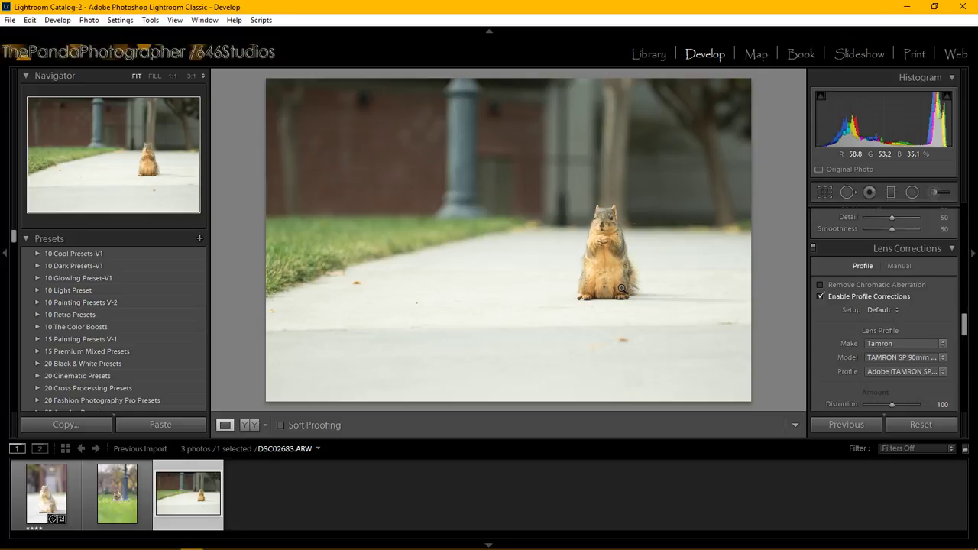
click(118, 493)
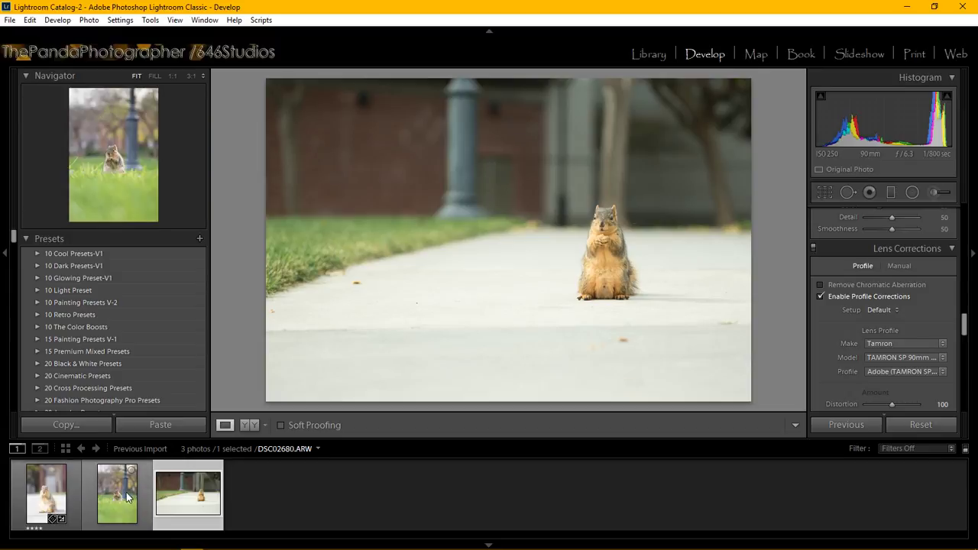
click(503, 231)
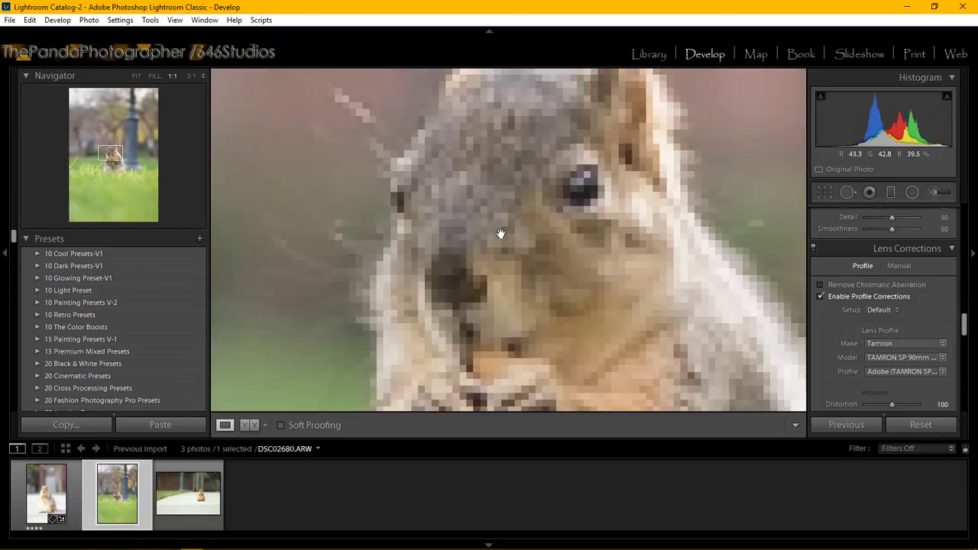
drag(485, 267, 411, 242)
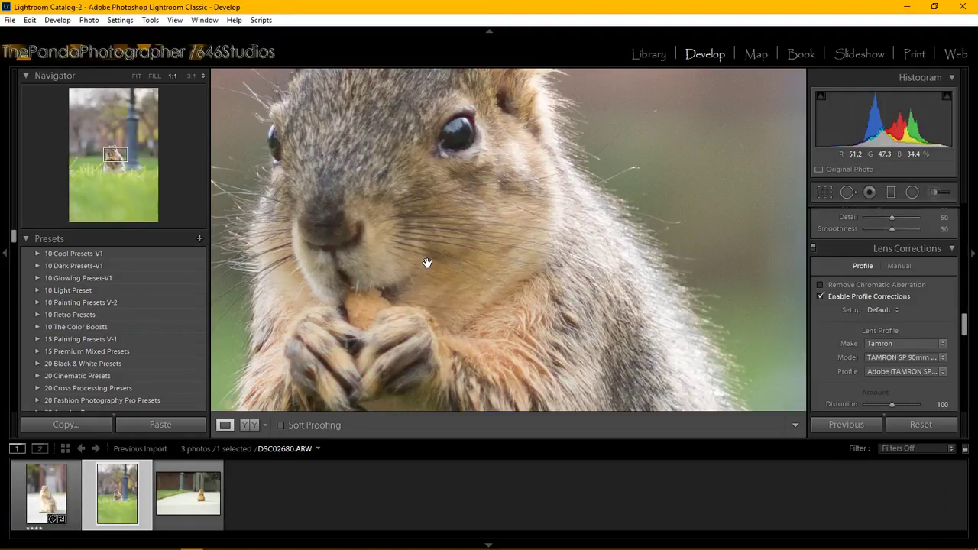
click(427, 262)
key(Right)
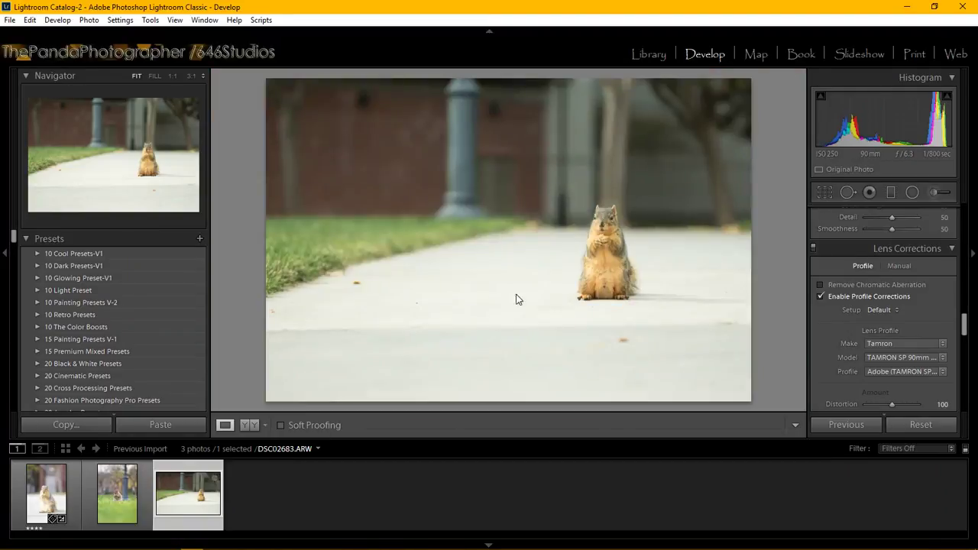
click(576, 259)
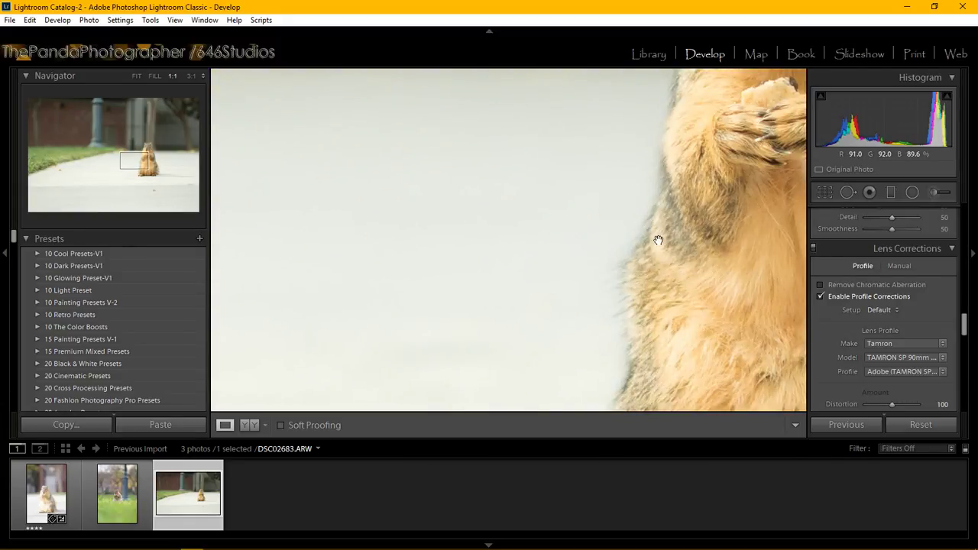
drag(655, 240, 420, 249)
drag(509, 212, 519, 343)
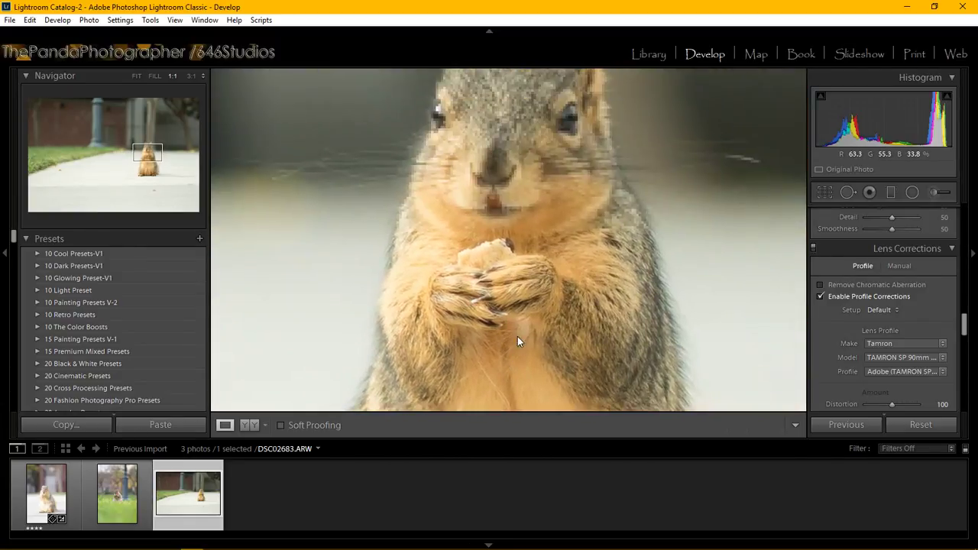
click(538, 280)
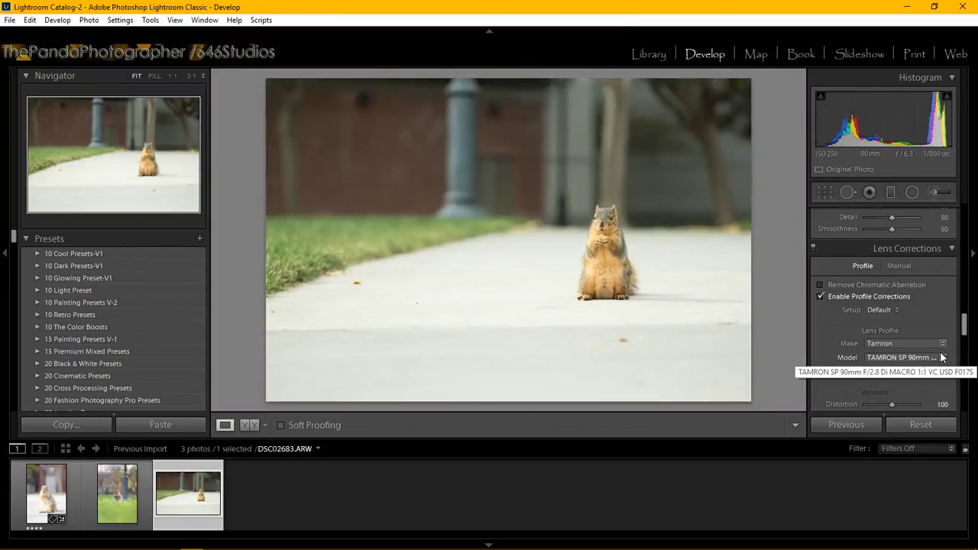
Step: Look through the All In One and Base presets in the 646Studios A Pose Presets folder
drag(965, 327, 964, 214)
scroll(158, 282, down, 10)
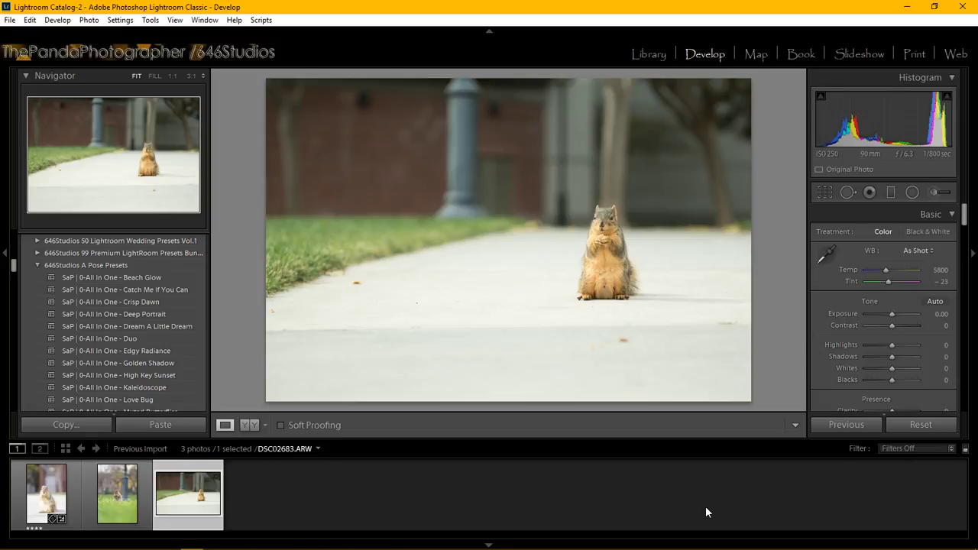
scroll(142, 340, down, 3)
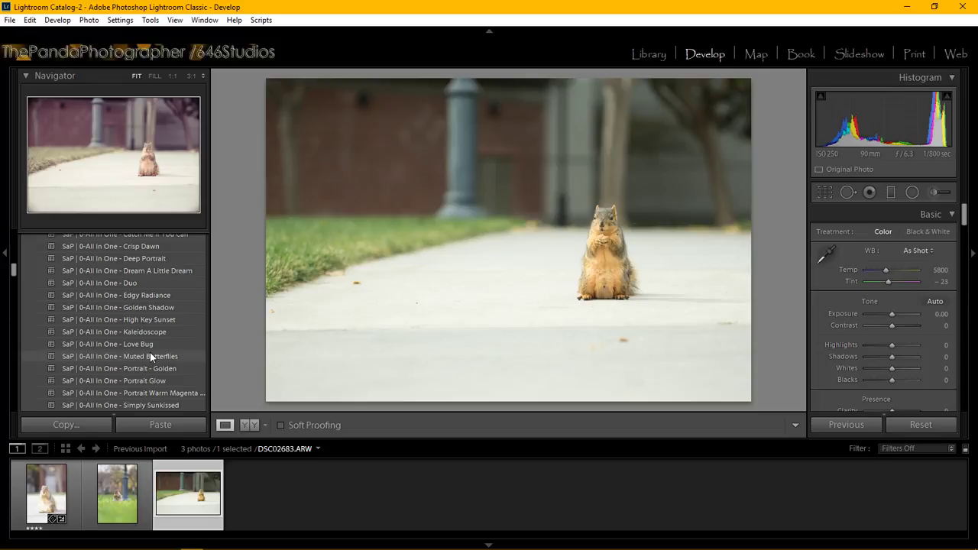
scroll(150, 352, down, 3)
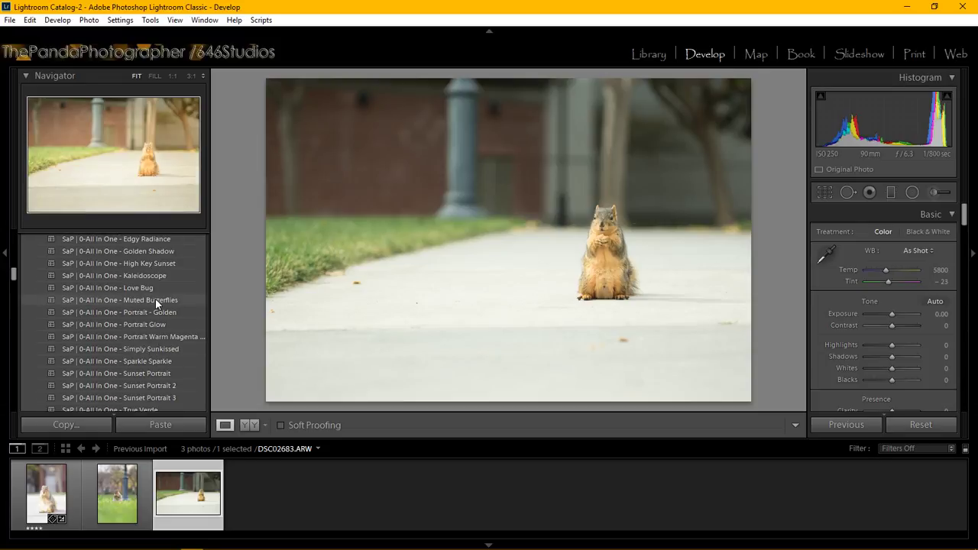
scroll(156, 303, down, 5)
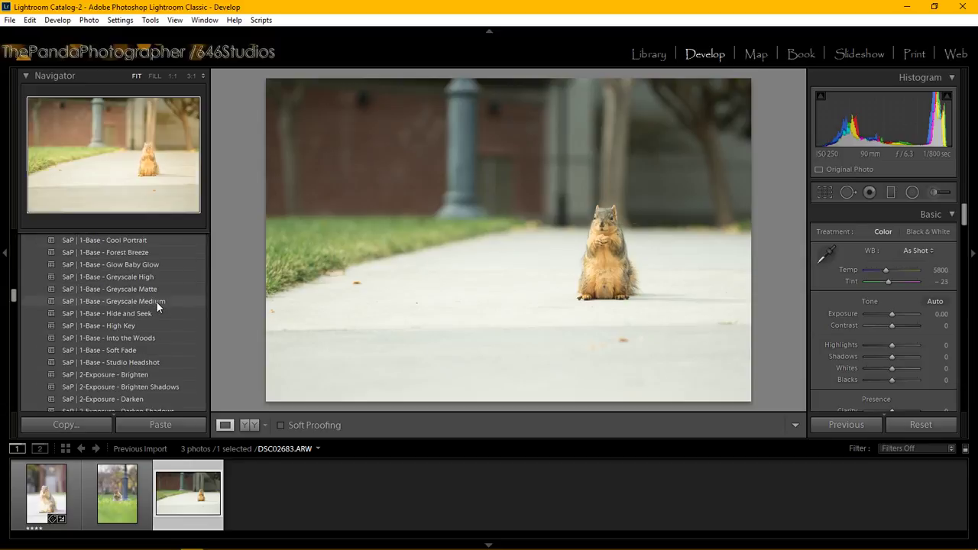
scroll(157, 305, up, 3)
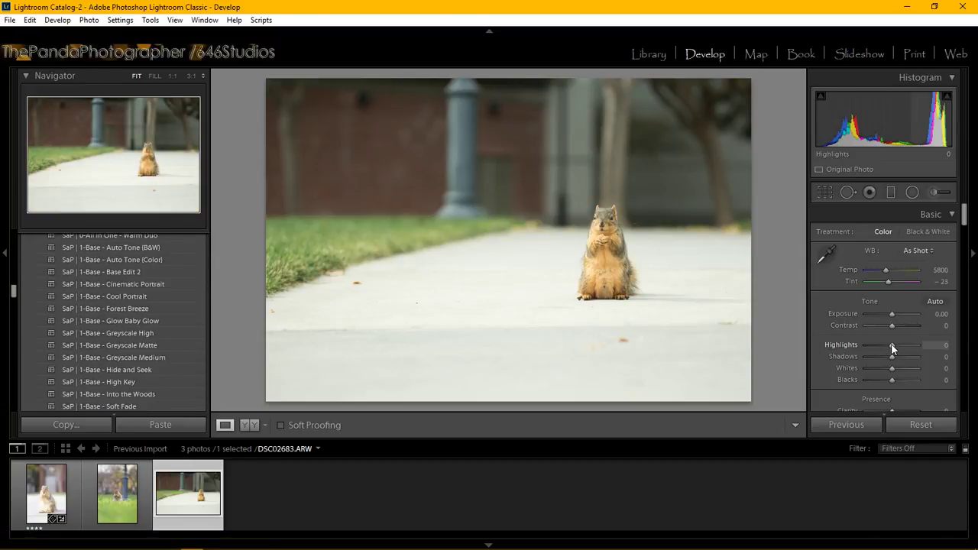
Step: Set the landscape pavement photo's Highlights to -100, Shadows to +29, Contrast to +31 and Whites to -14
drag(891, 343, 865, 346)
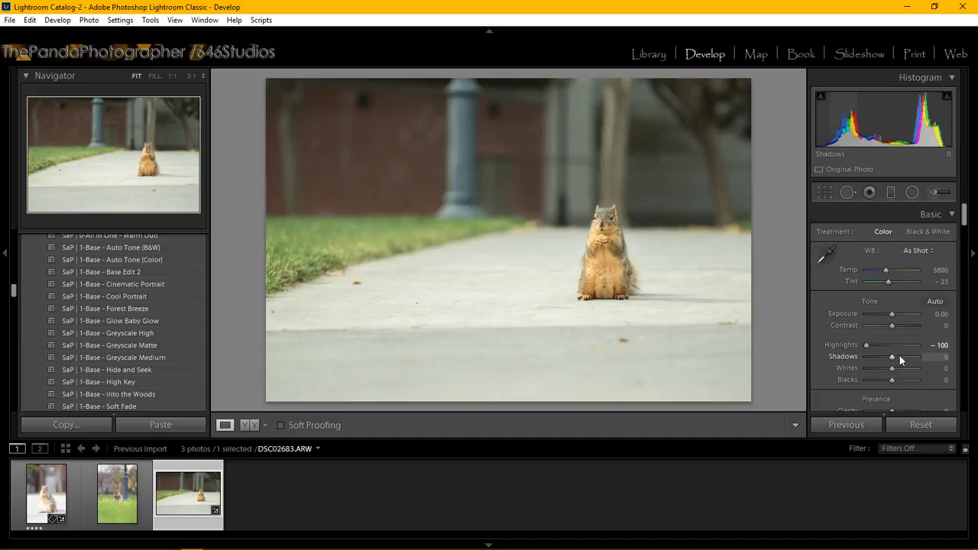
mouse_move(893, 354)
mouse_down()
mouse_move(904, 354)
mouse_move(900, 371)
mouse_up()
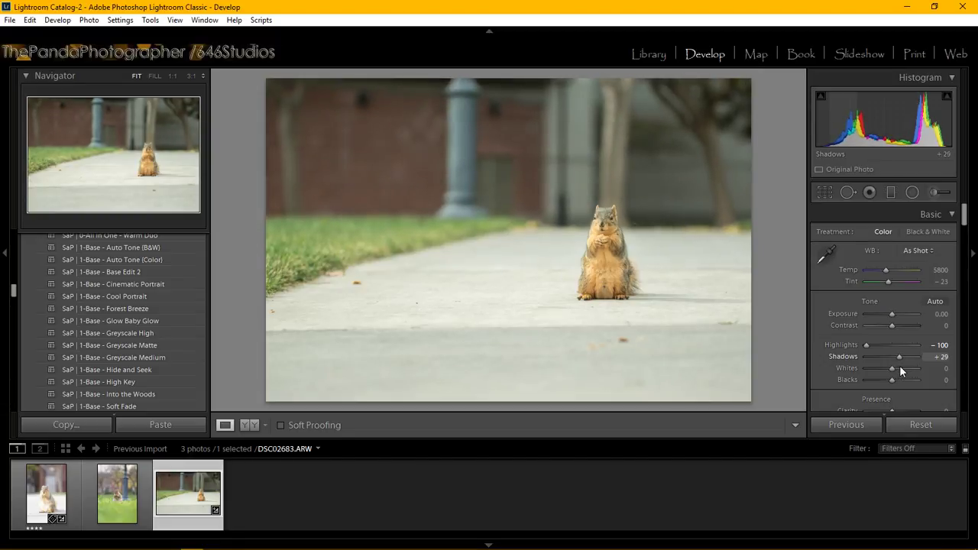
drag(893, 326, 901, 326)
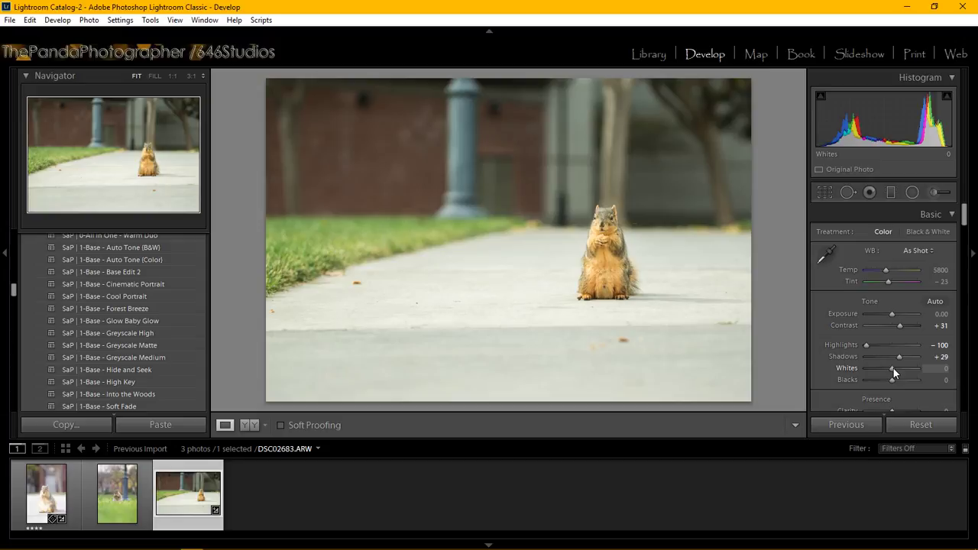
mouse_move(893, 369)
mouse_down()
mouse_move(909, 366)
mouse_move(890, 370)
mouse_up()
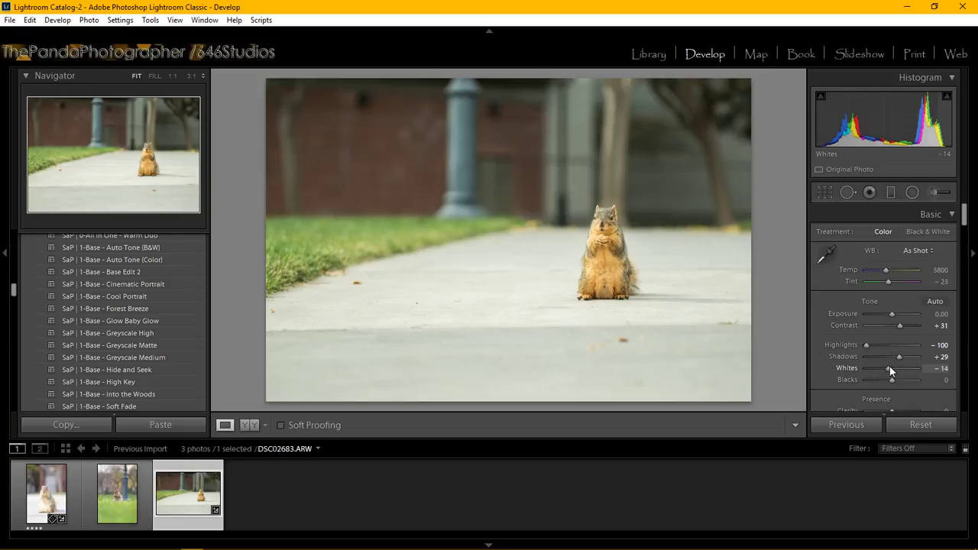
Step: Set the landscape pavement photo's Whites to +17 and Blacks to -52
mouse_move(895, 381)
mouse_down()
mouse_move(909, 382)
mouse_move(876, 386)
mouse_move(899, 372)
mouse_up()
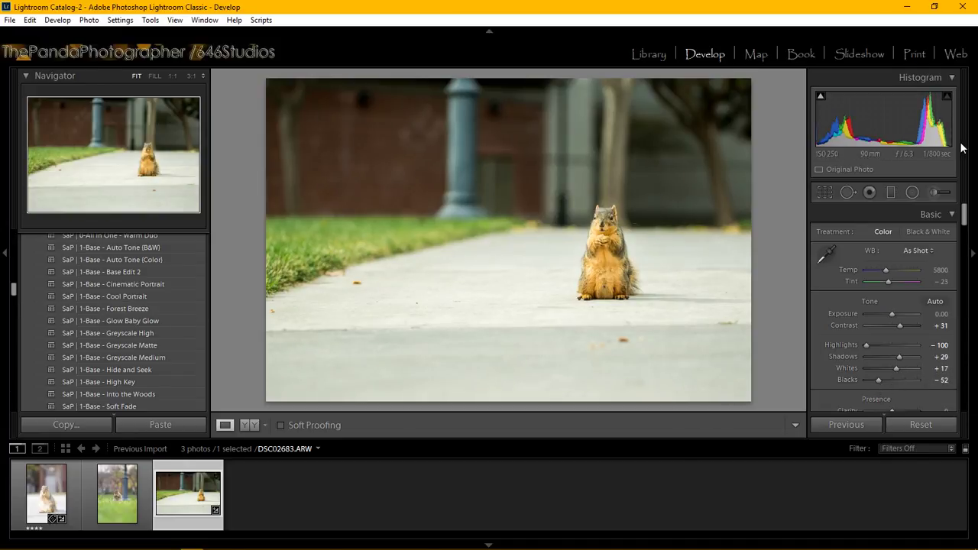
Step: Set the HSL Luminance of Red to +13 and Green to +20, leaving Orange at 0
drag(964, 214, 963, 261)
click(912, 272)
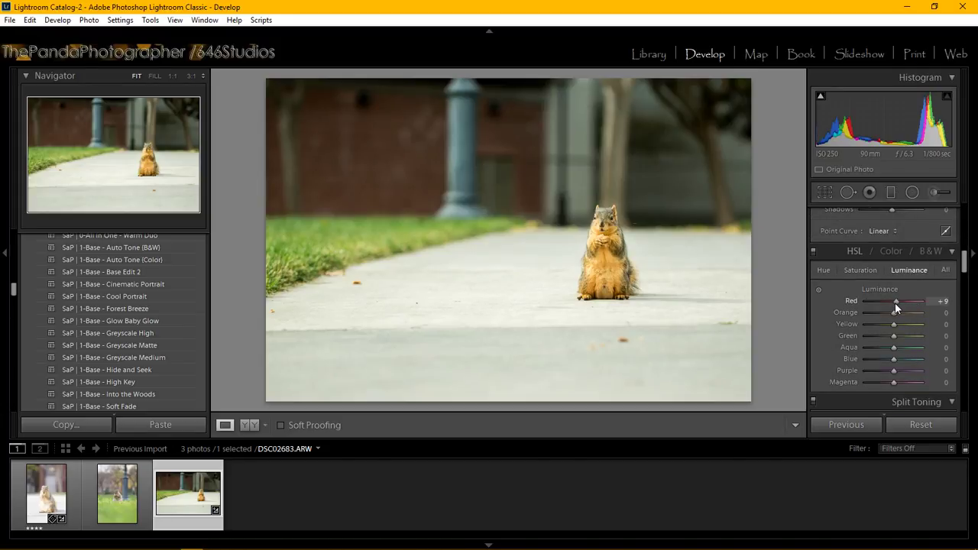
drag(895, 303, 897, 305)
drag(897, 337, 902, 340)
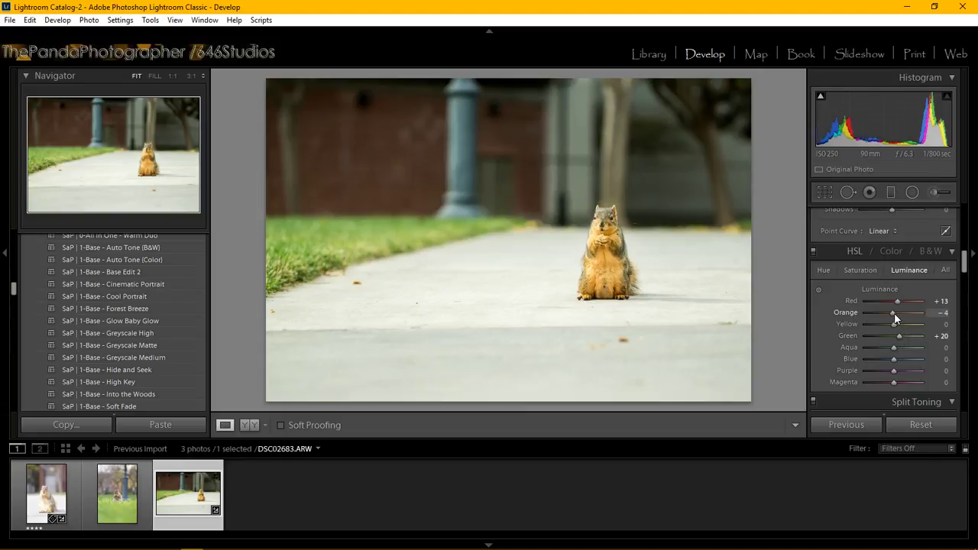
mouse_move(895, 316)
mouse_down()
mouse_move(912, 312)
mouse_move(892, 306)
mouse_up()
mouse_move(890, 305)
mouse_down()
mouse_move(914, 308)
mouse_move(868, 314)
mouse_move(921, 312)
mouse_move(896, 311)
mouse_up()
drag(897, 315, 896, 318)
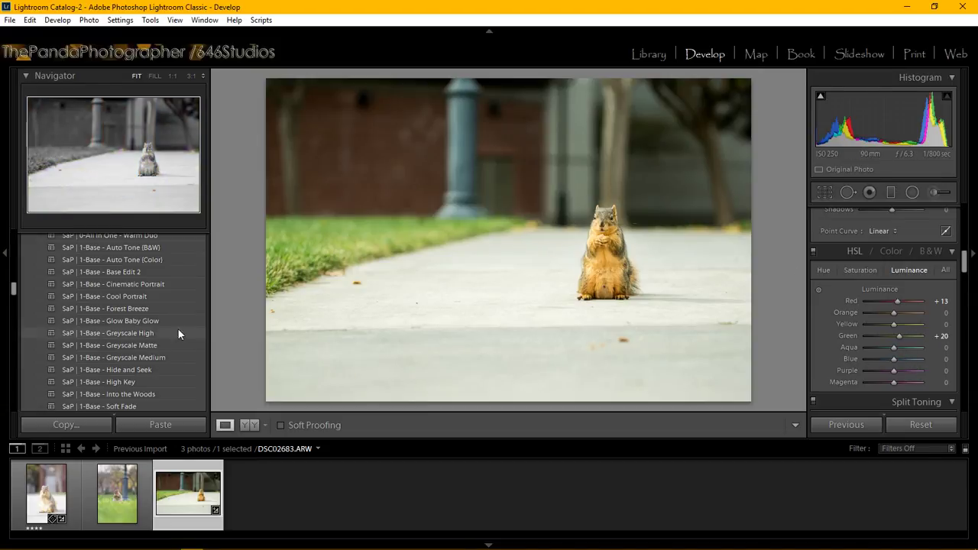
Step: Set the HSL Saturation of Green to +22, Aqua to +4 and Blue to +4
click(862, 270)
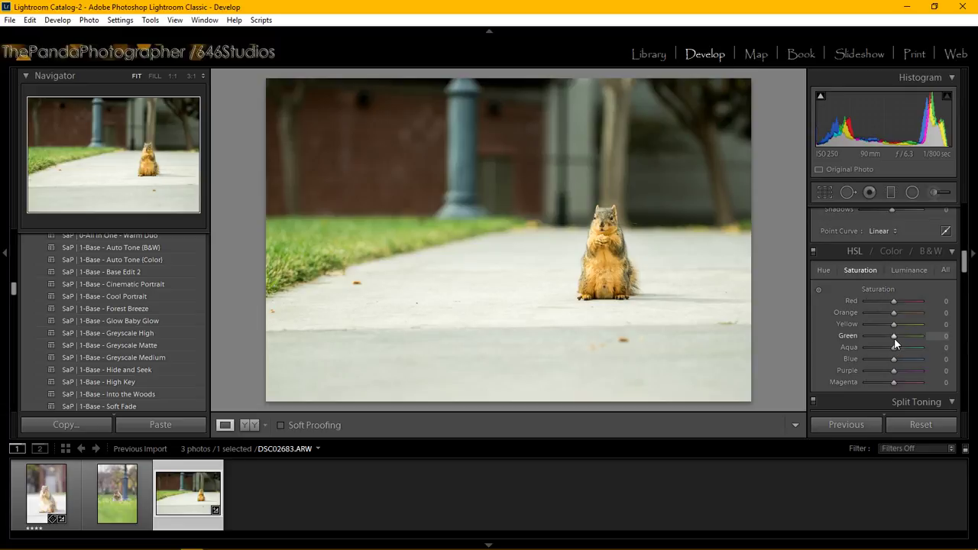
mouse_move(894, 337)
mouse_down()
mouse_move(871, 339)
mouse_move(914, 339)
mouse_move(901, 341)
mouse_up()
drag(894, 359, 896, 357)
click(909, 270)
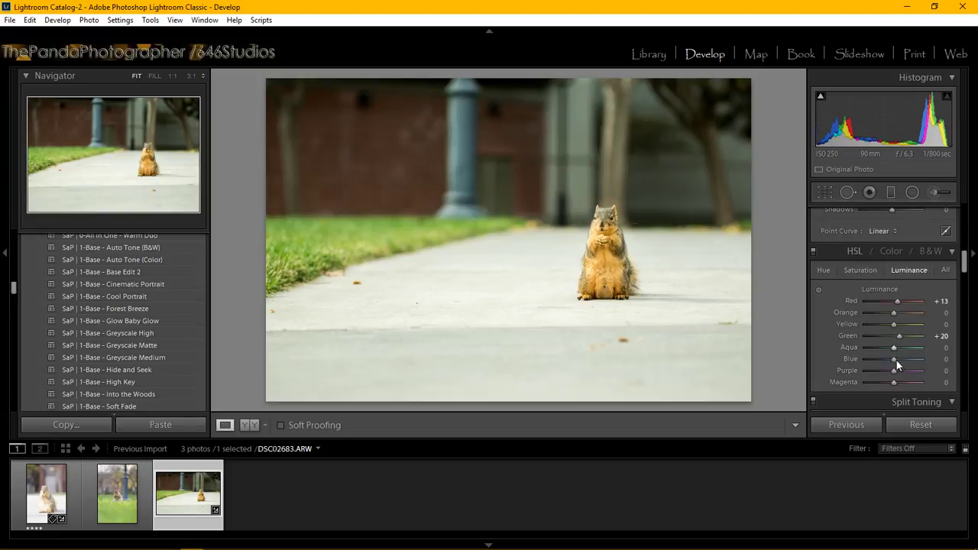
drag(895, 359, 899, 355)
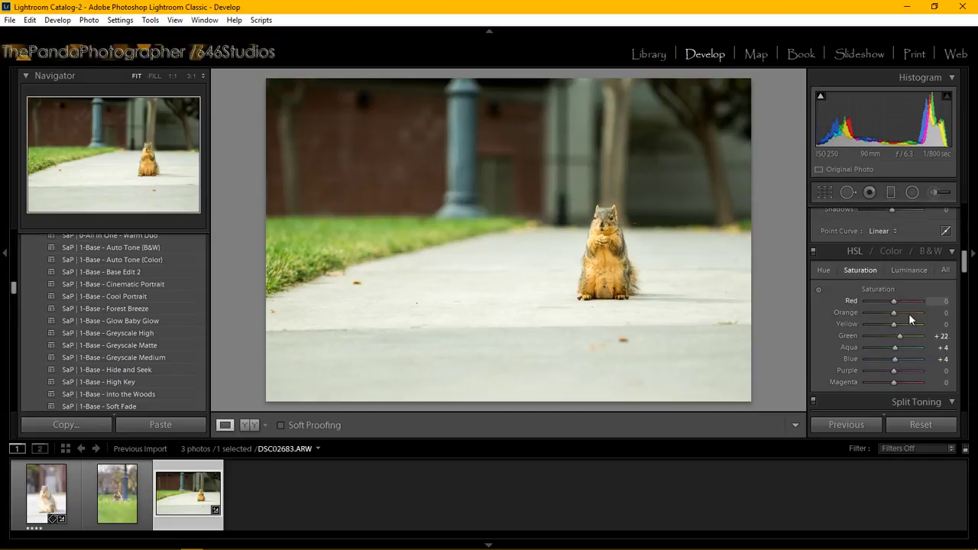
Step: Set the photo's Sharpening Amount to 45, Radius to 1.1 and Detail to 36
drag(964, 261, 964, 303)
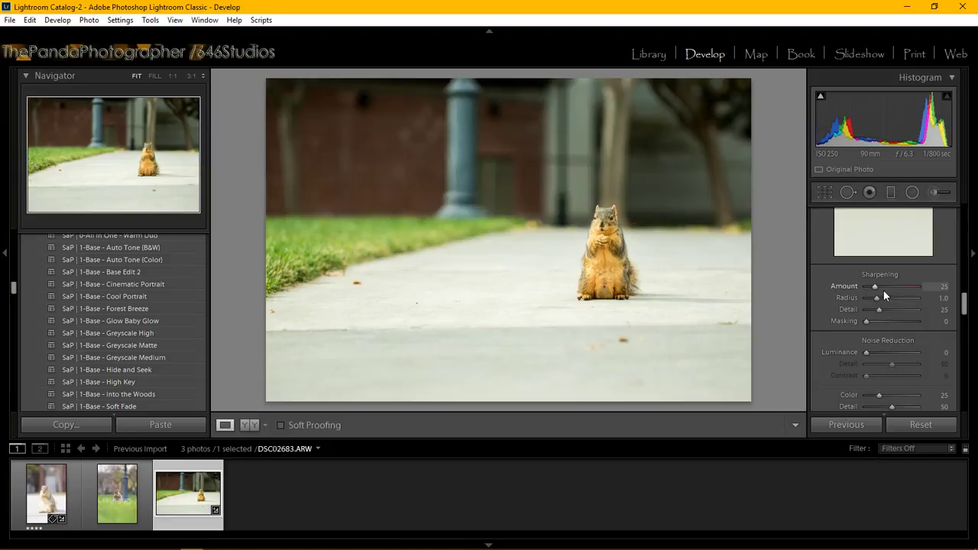
click(943, 286)
text(45)
key(Return)
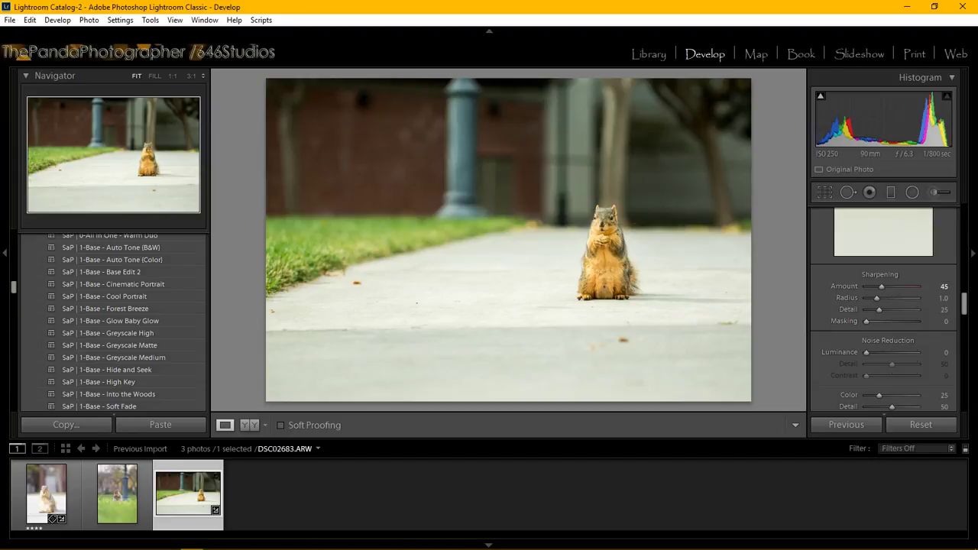
click(944, 298)
text(1.1)
key(Return)
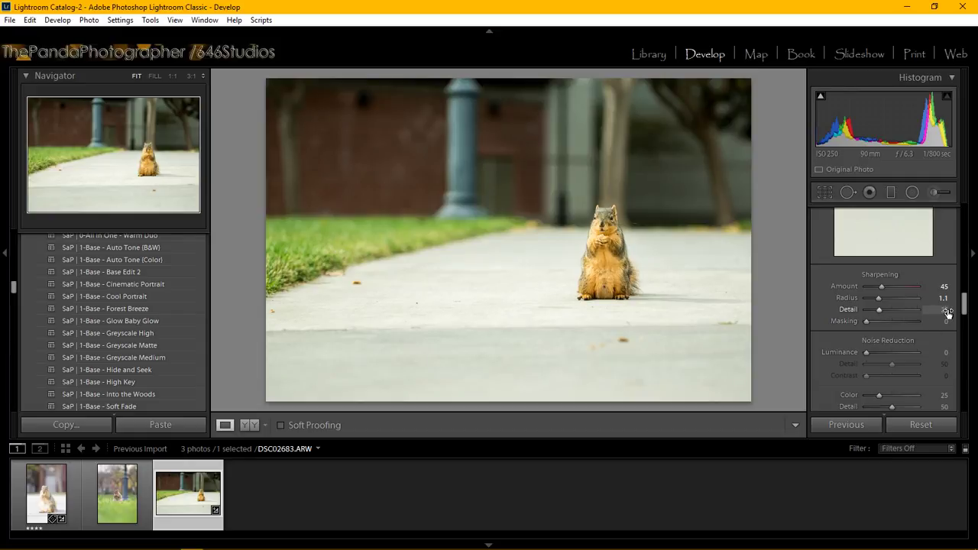
click(944, 310)
text(36)
key(Return)
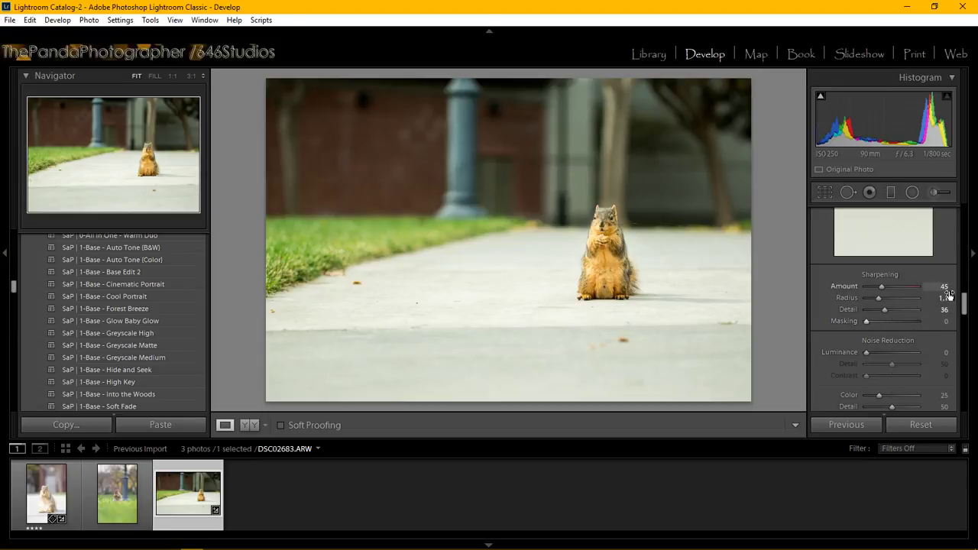
Step: Set the Sharpening Masking to 52 using the mask preview, and check the squirrel's face and fur at 1:1
scroll(967, 298, up, 2)
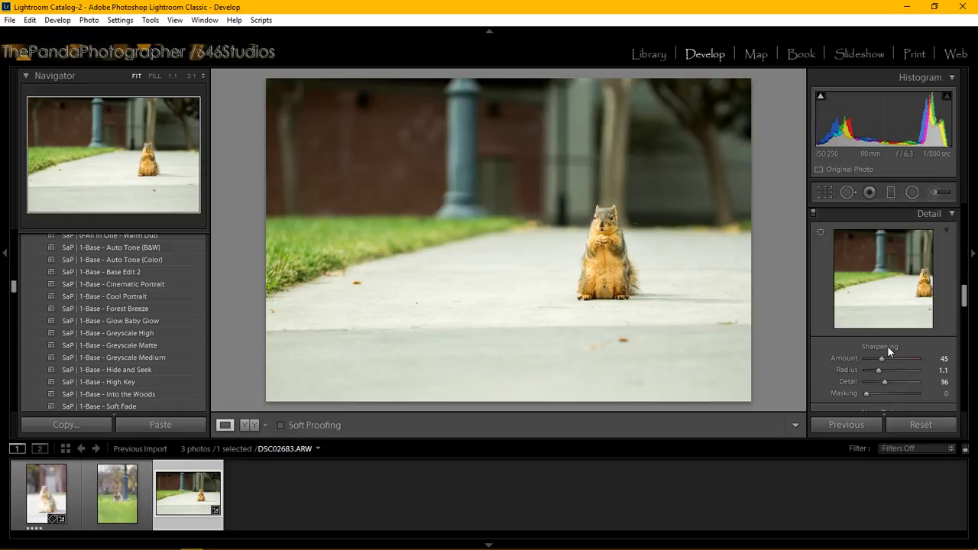
alt+click(868, 395)
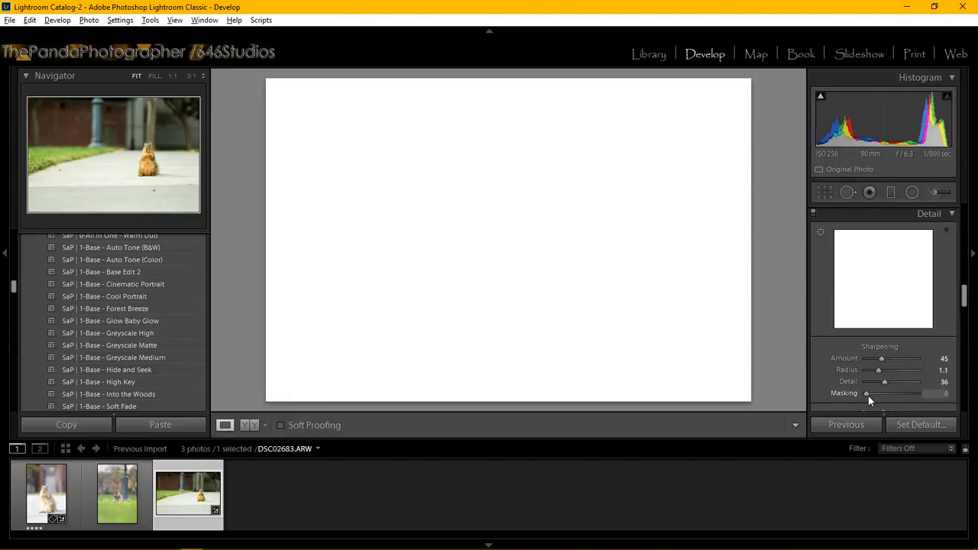
drag(868, 395, 883, 394)
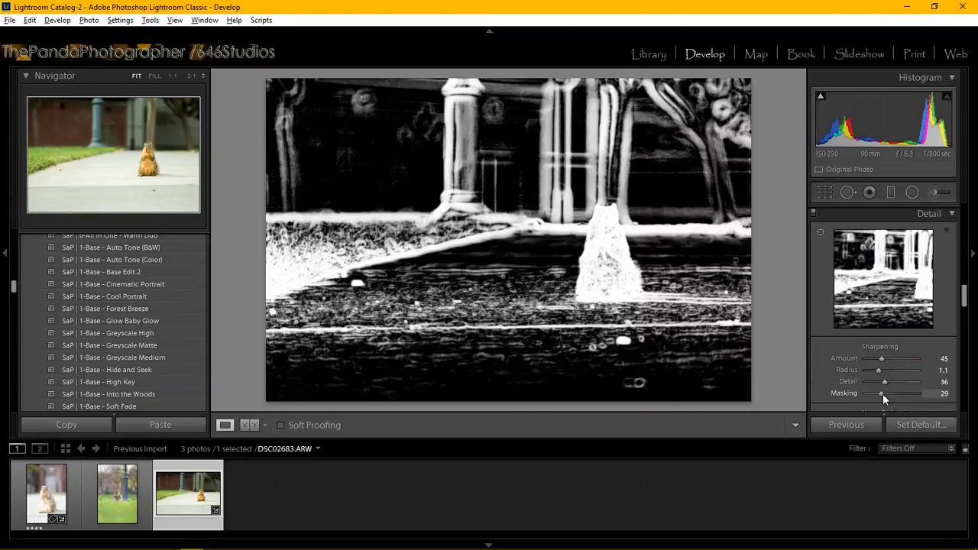
drag(883, 392, 890, 395)
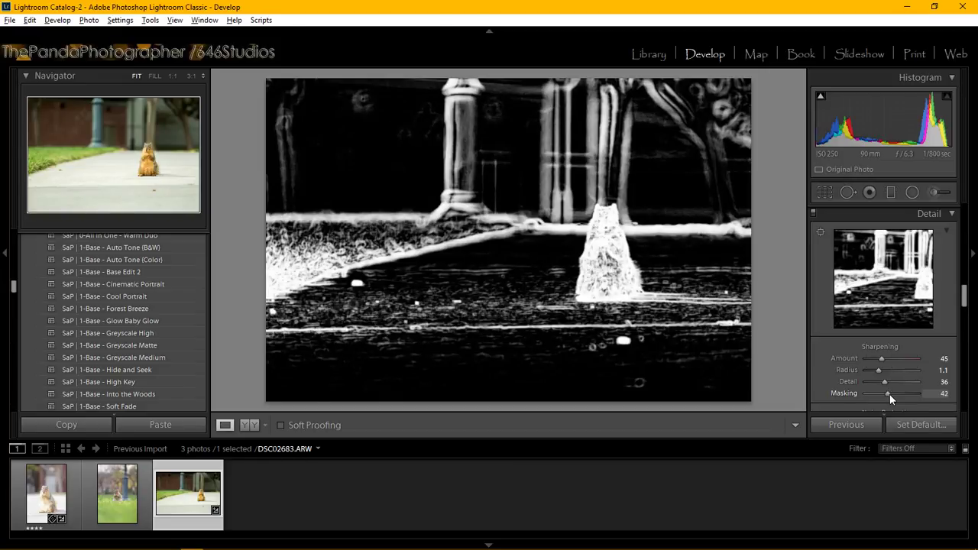
drag(889, 394, 895, 397)
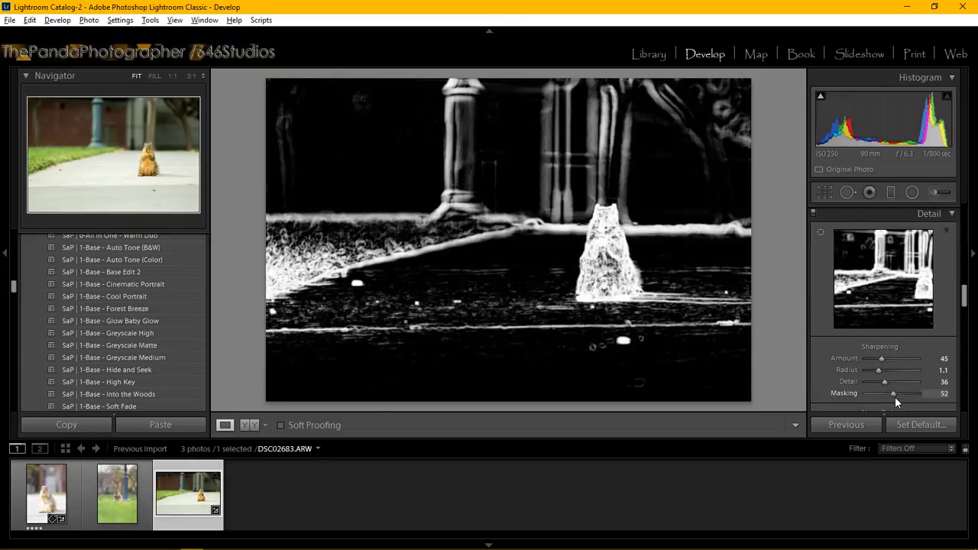
drag(895, 396, 895, 397)
click(605, 230)
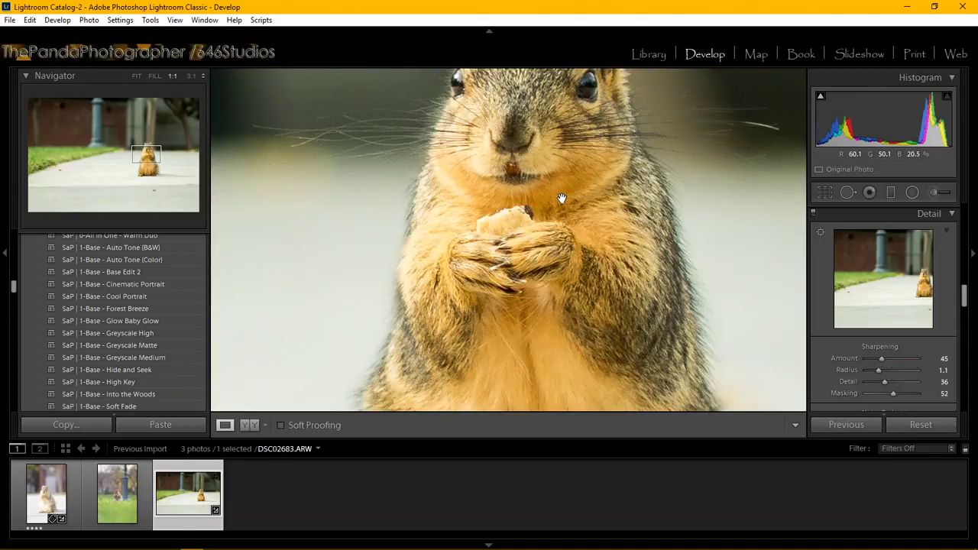
drag(516, 146, 520, 184)
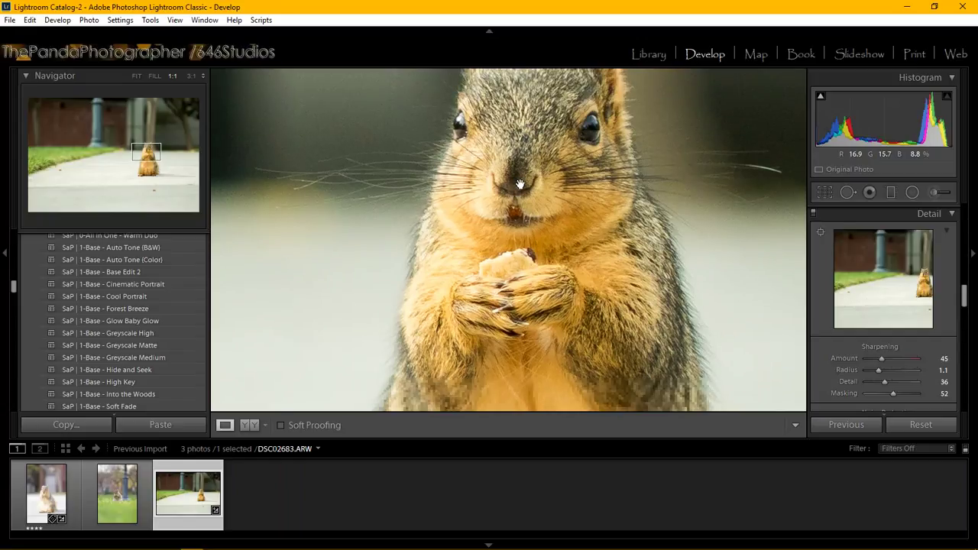
click(519, 185)
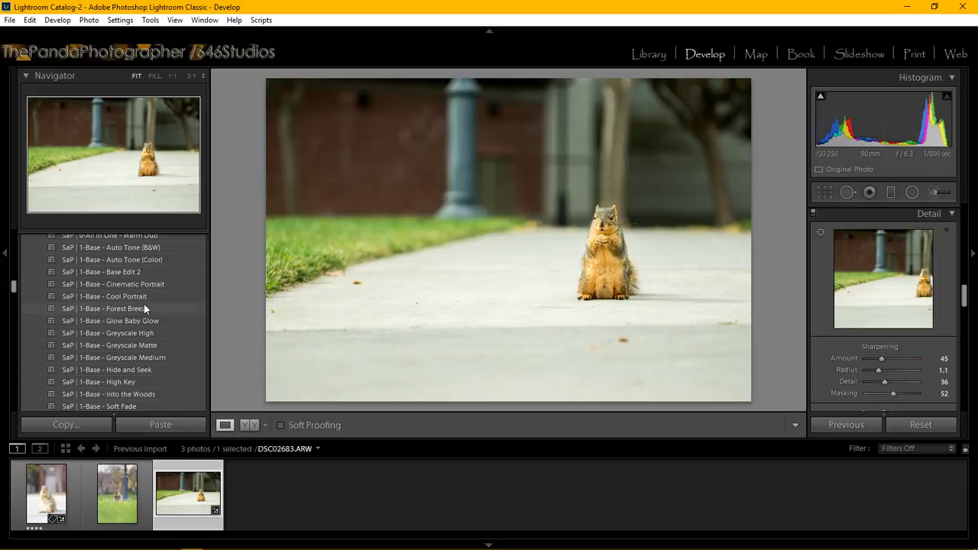
Step: Apply the preset SaP | 2-Exposure - Less Highlights to the landscape pavement photo
scroll(146, 305, down, 5)
scroll(152, 317, down, 3)
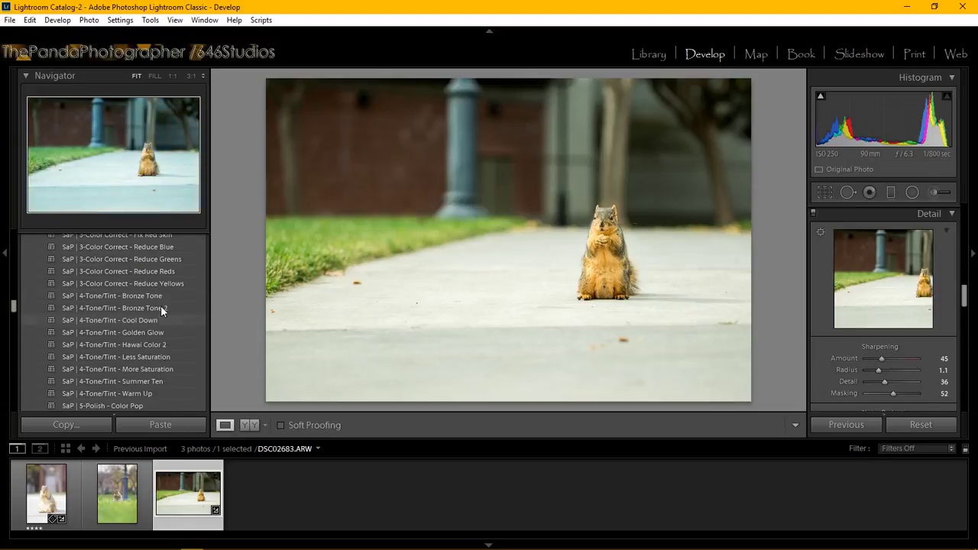
scroll(160, 268, up, 3)
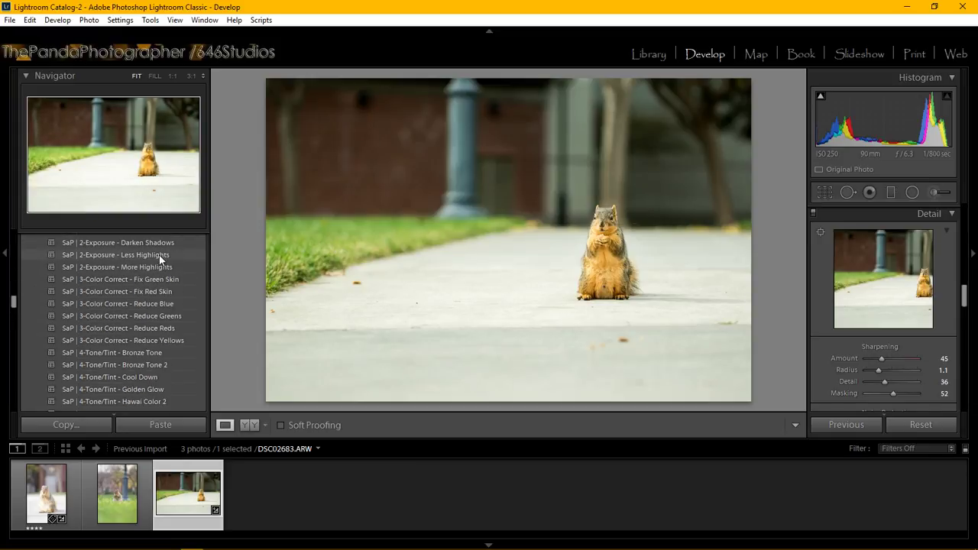
click(160, 254)
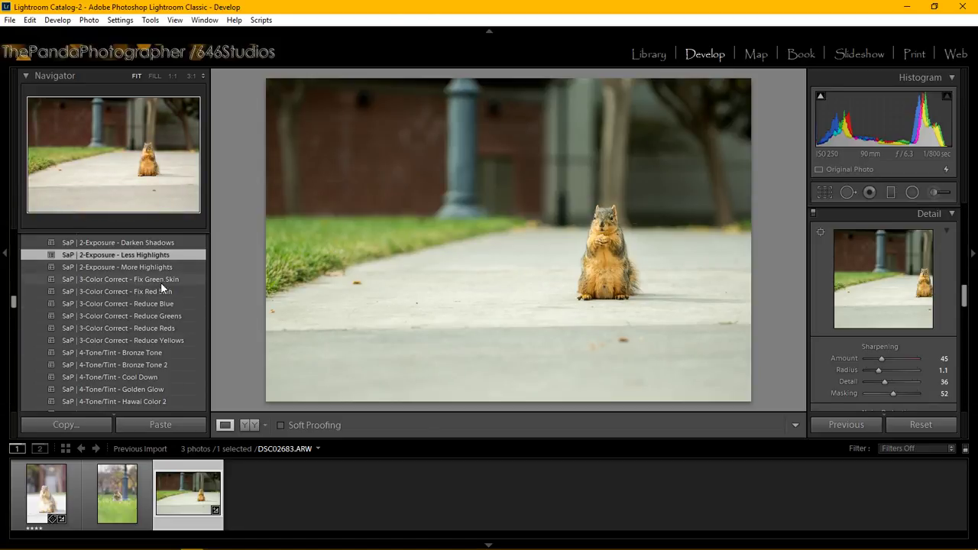
Step: Apply the presets SaP | 5-Polish - Color Pop and SaP | 4-Tone/Tint - Summer Ten to the photo
scroll(199, 347, up, 3)
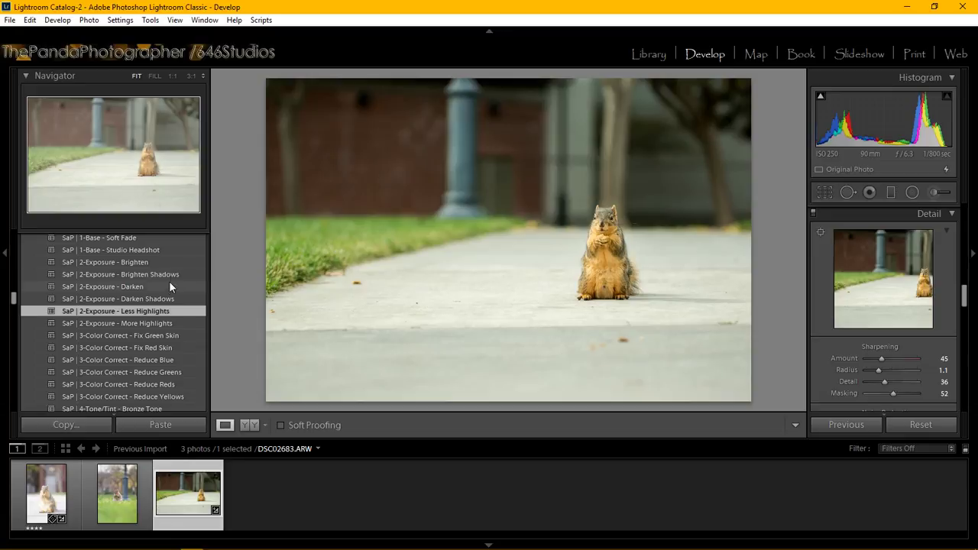
scroll(184, 367, down, 5)
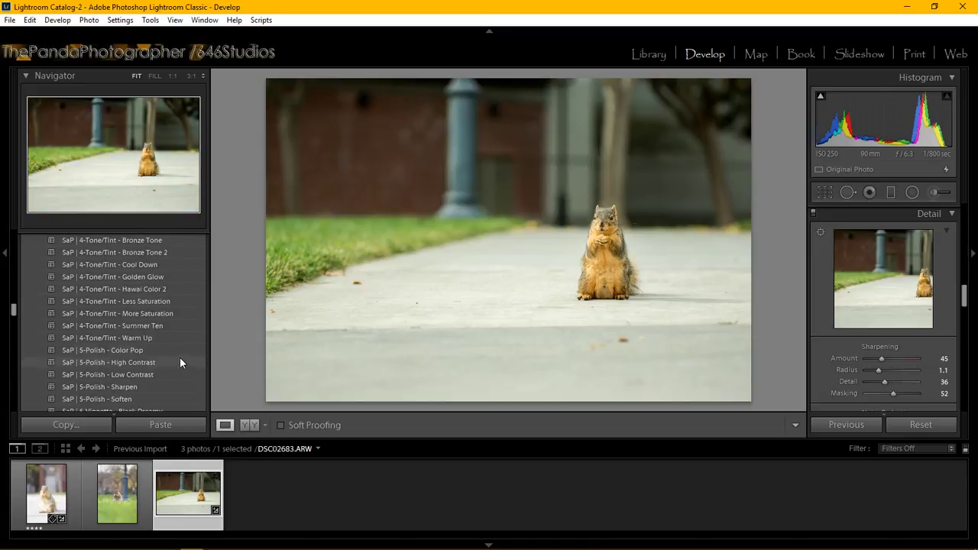
scroll(171, 306, down, 2)
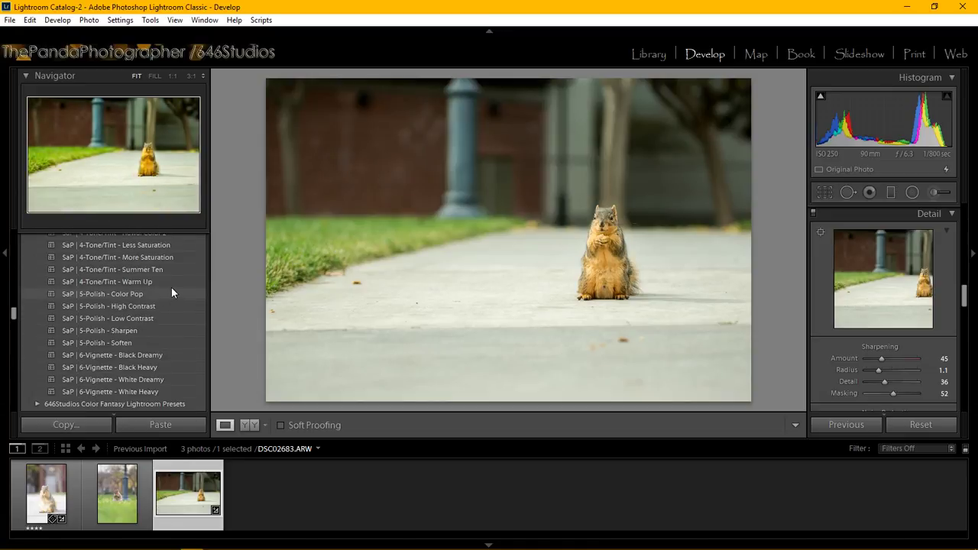
click(172, 292)
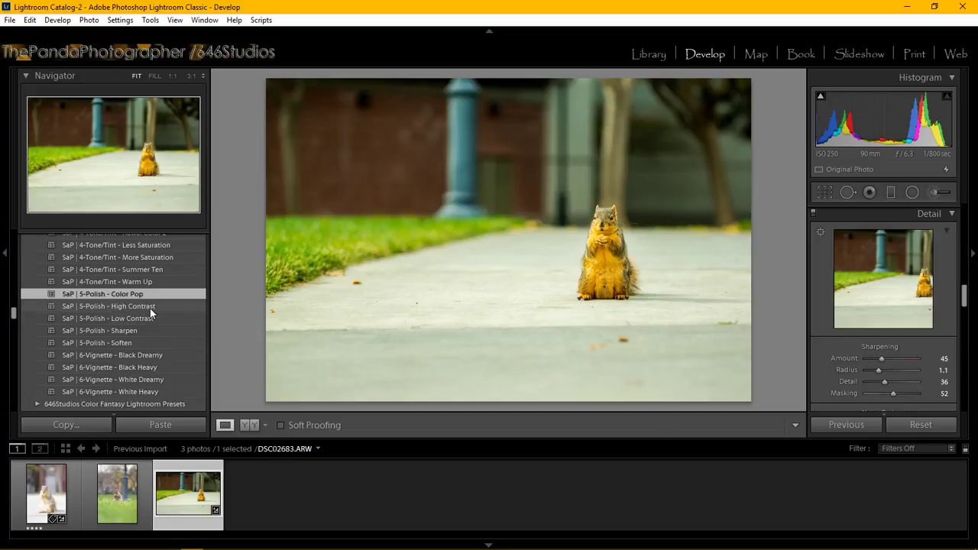
click(175, 269)
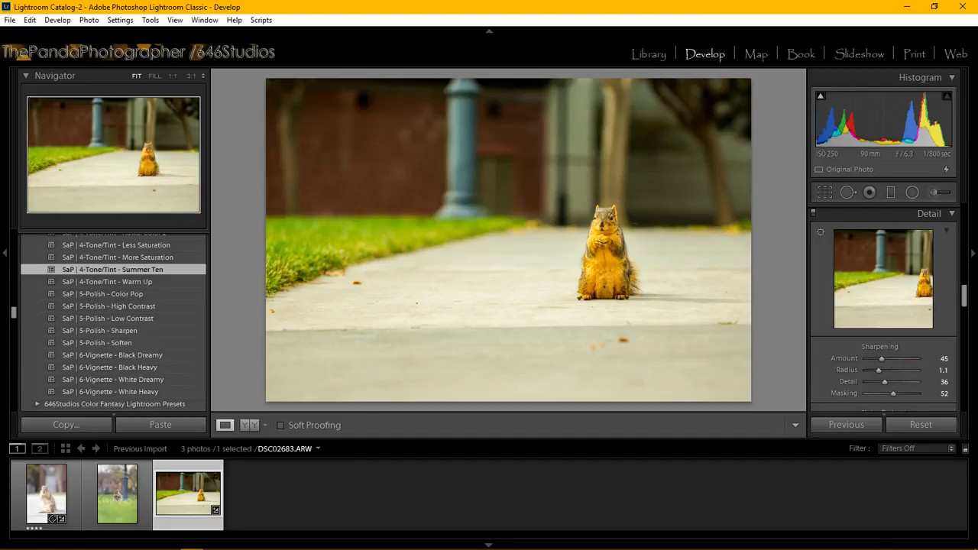
Step: Switch to Chrome to close one extra live chat window and check the YouTube Live Dashboard, and return to Lightroom Classic
mouse_move(305, 541)
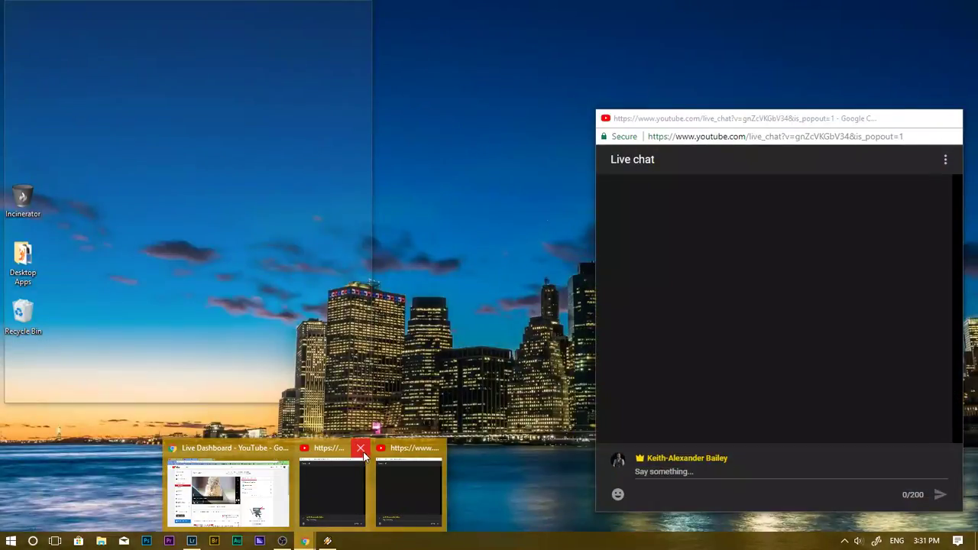
click(362, 449)
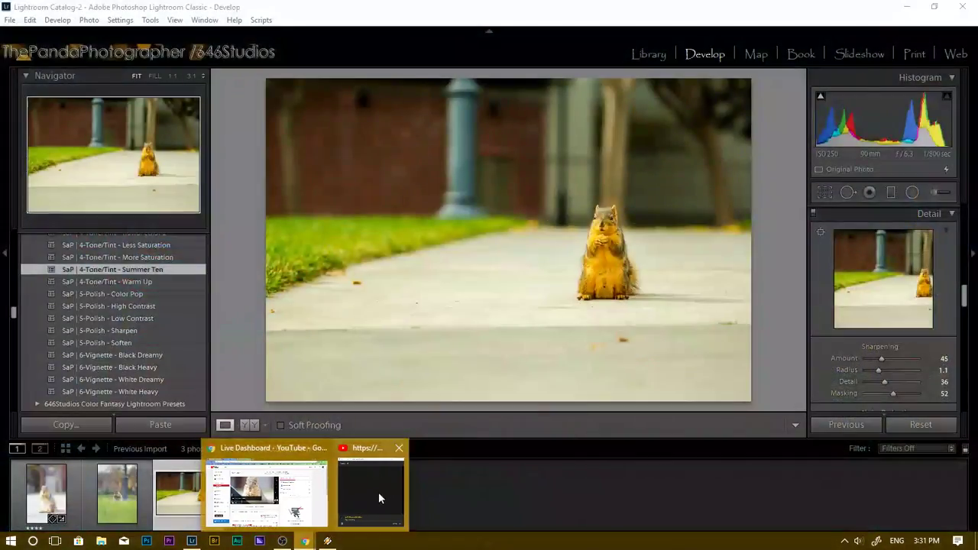
click(264, 493)
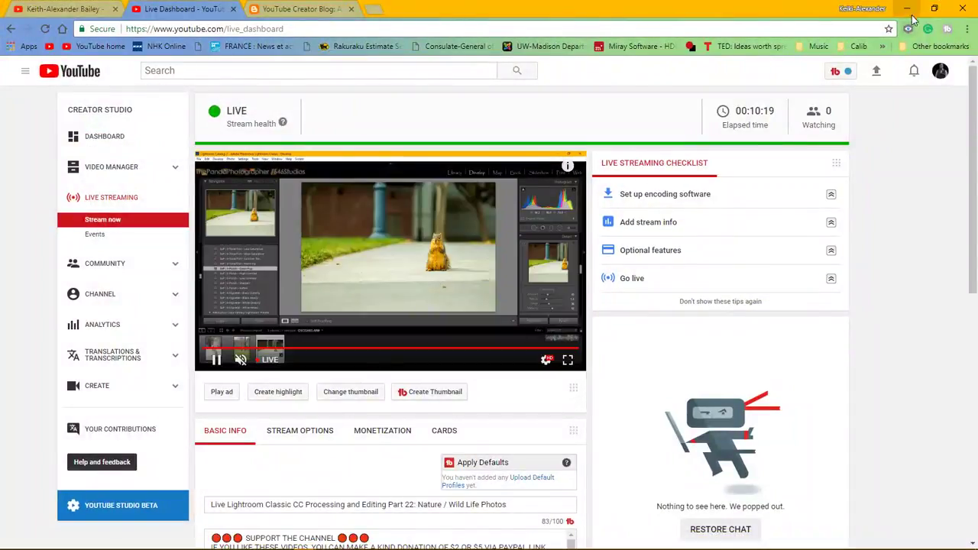
click(907, 9)
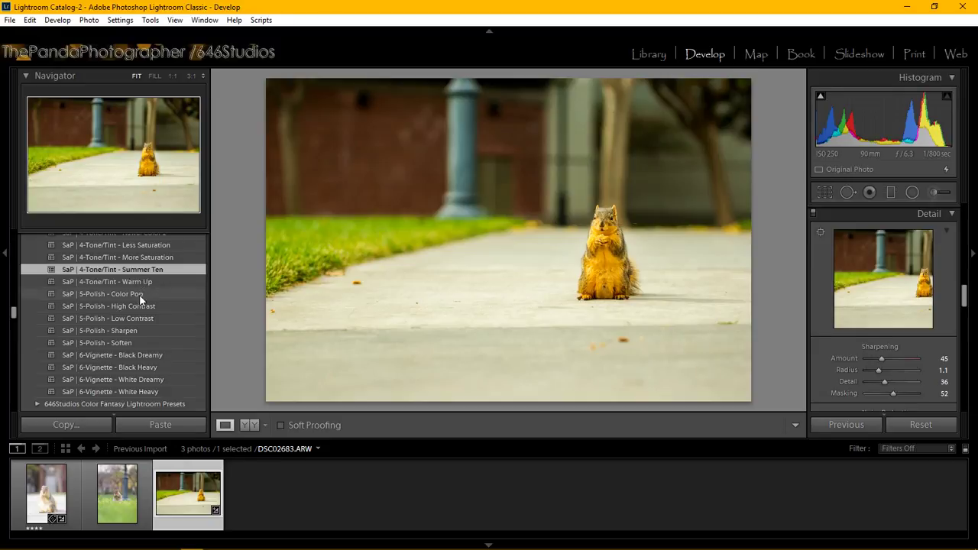
Step: Try to trim the upper and lower edges of the landscape pavement photo with the crop overlay and reposition the image inside it
click(825, 192)
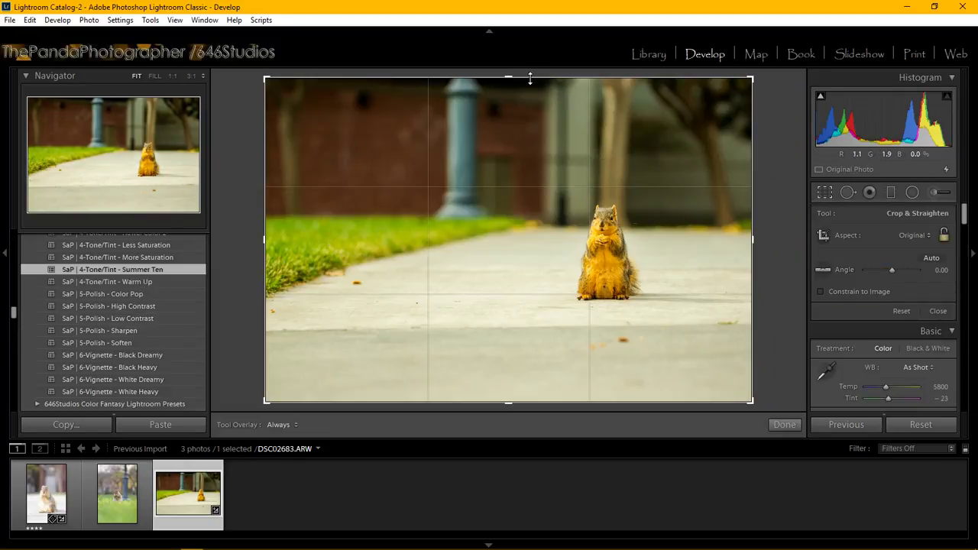
drag(522, 81, 524, 93)
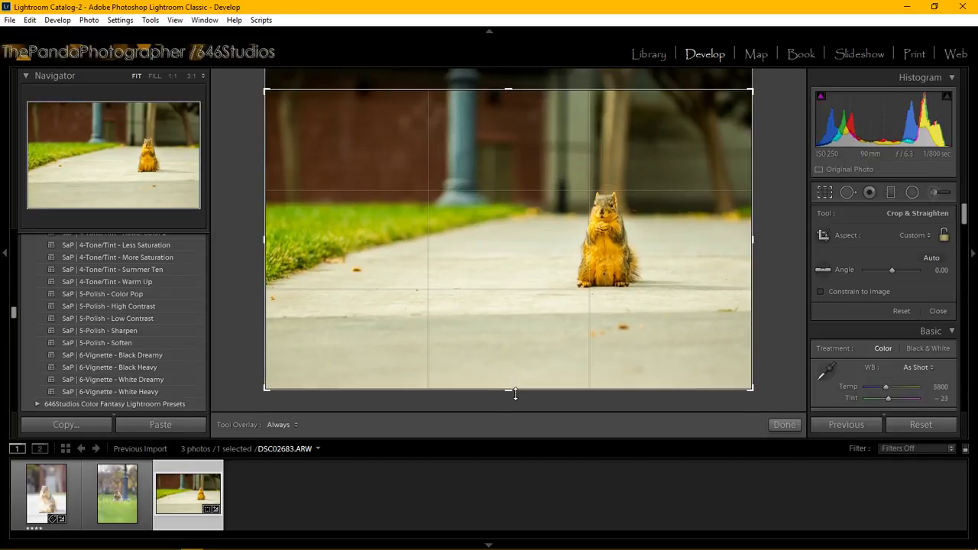
drag(515, 389, 513, 384)
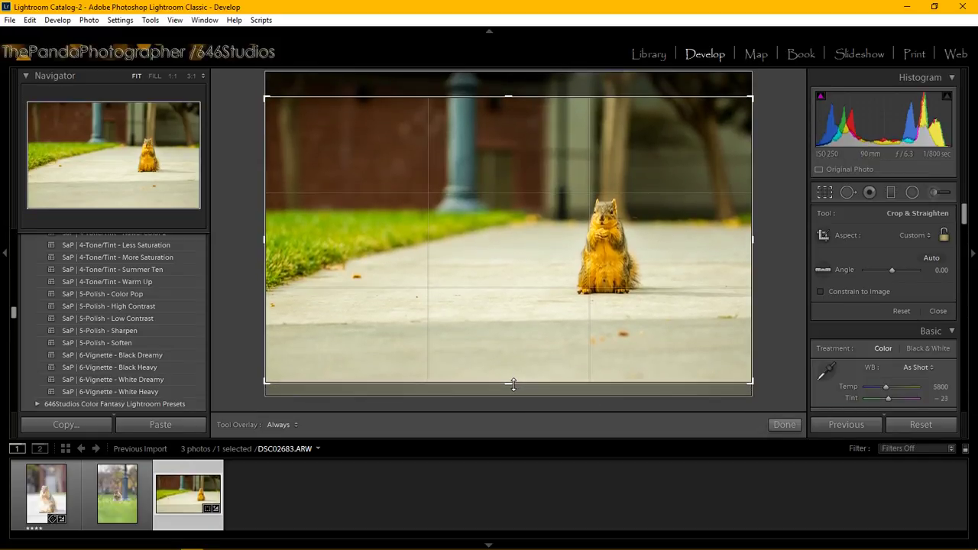
drag(520, 278, 526, 314)
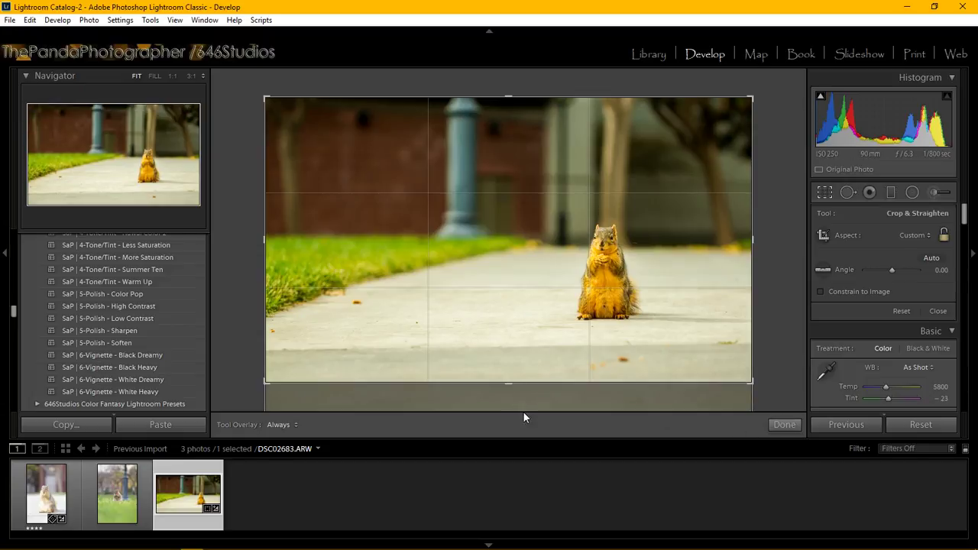
drag(514, 391, 515, 415)
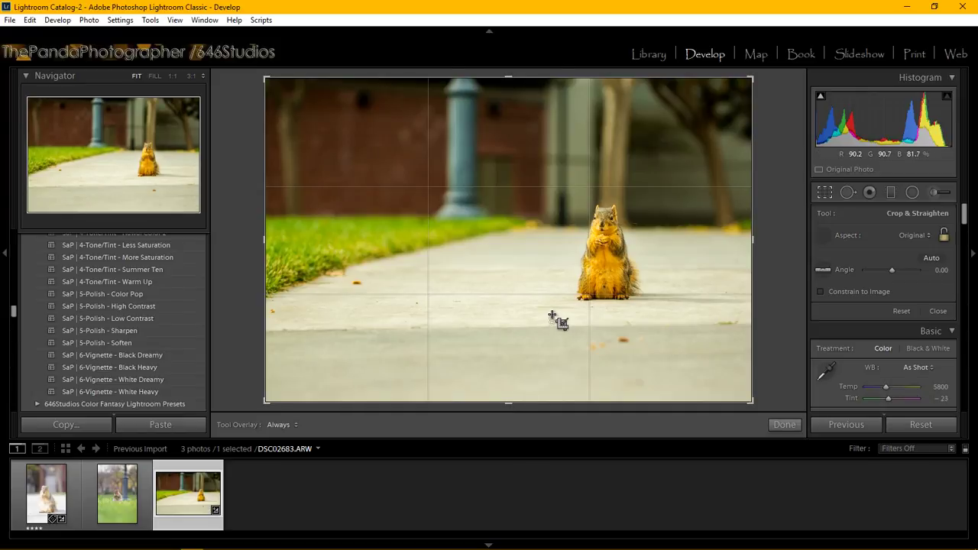
Step: Undo the accidental narrow crop and the crop angle change on the landscape pavement photo
drag(552, 313, 553, 323)
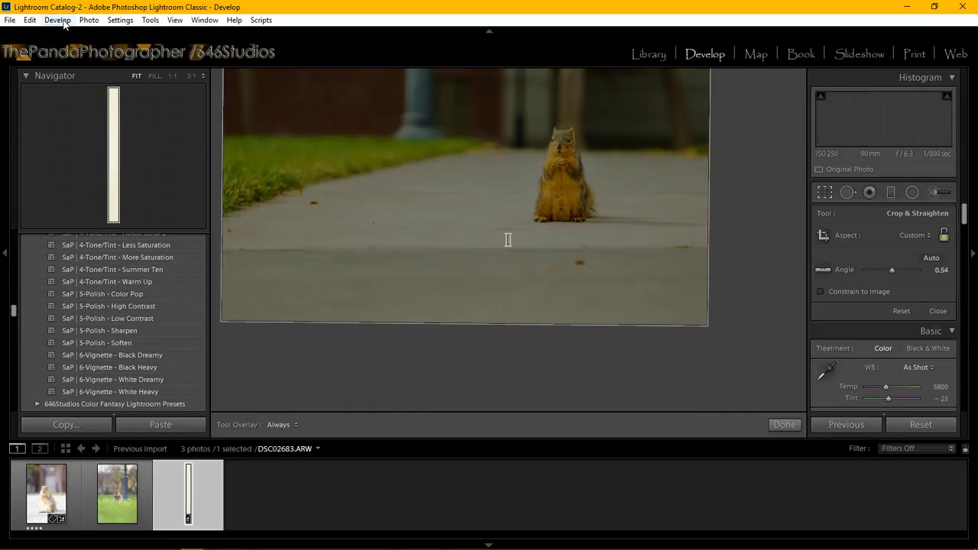
click(31, 20)
click(38, 34)
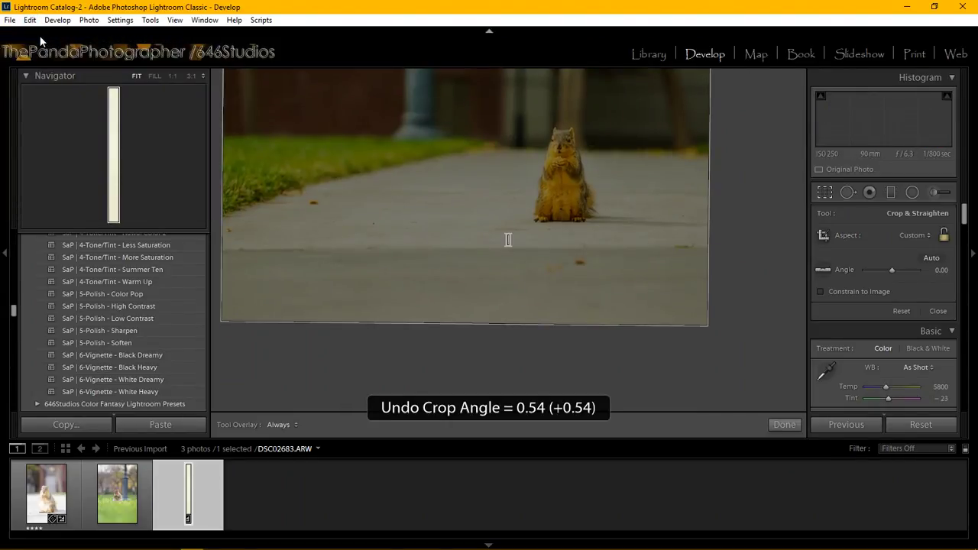
click(30, 20)
click(35, 31)
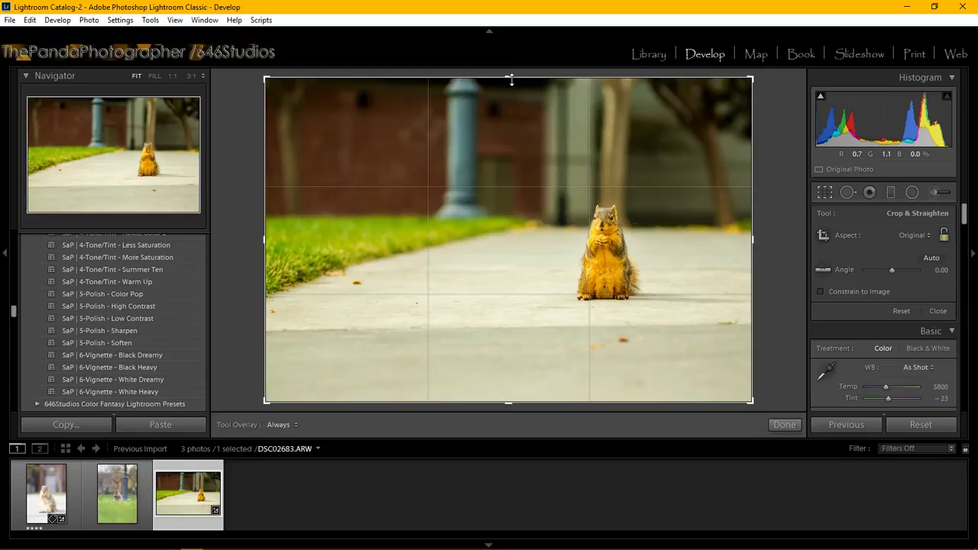
Step: Crop narrow strips off the upper and lower edges of the pavement photo, reposition the image within the frame, and commit the crop
drag(511, 78, 514, 90)
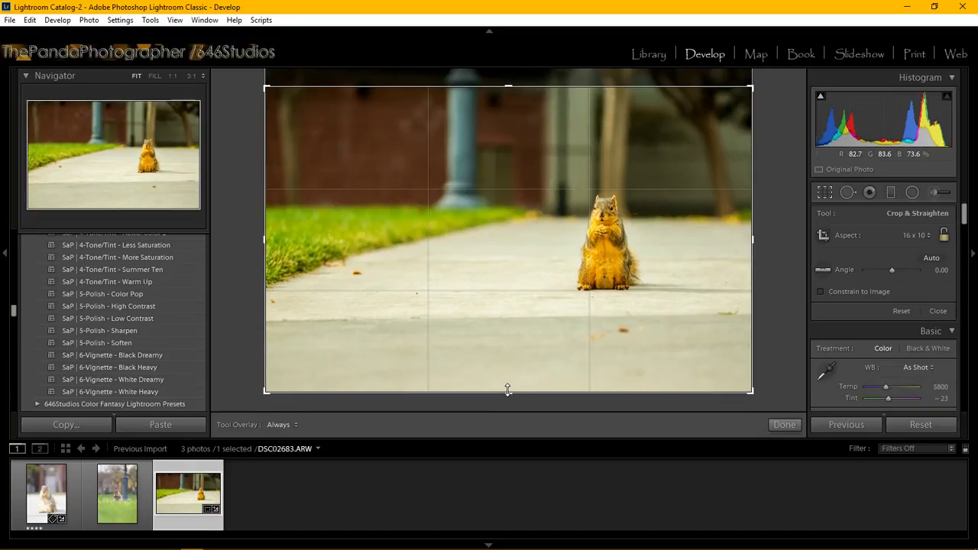
drag(507, 389, 507, 380)
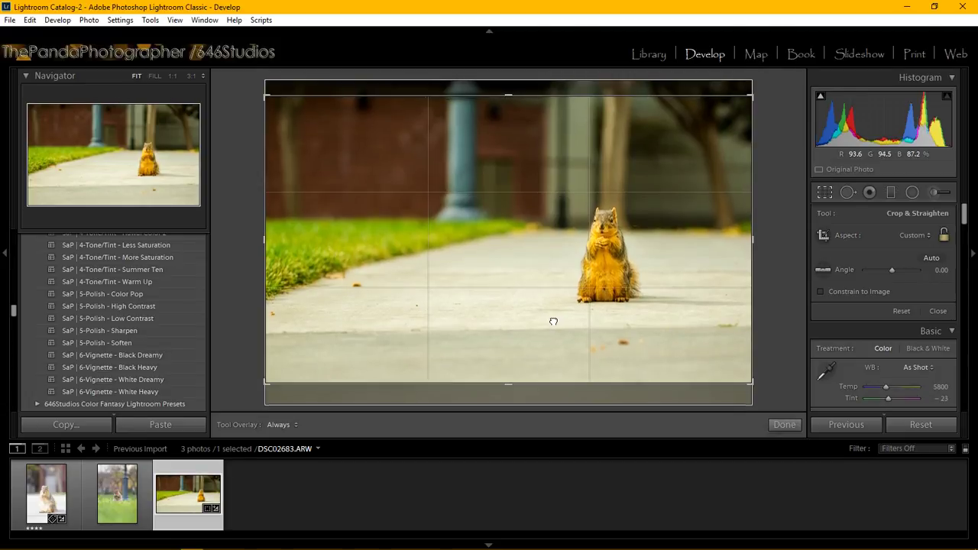
drag(551, 317, 553, 305)
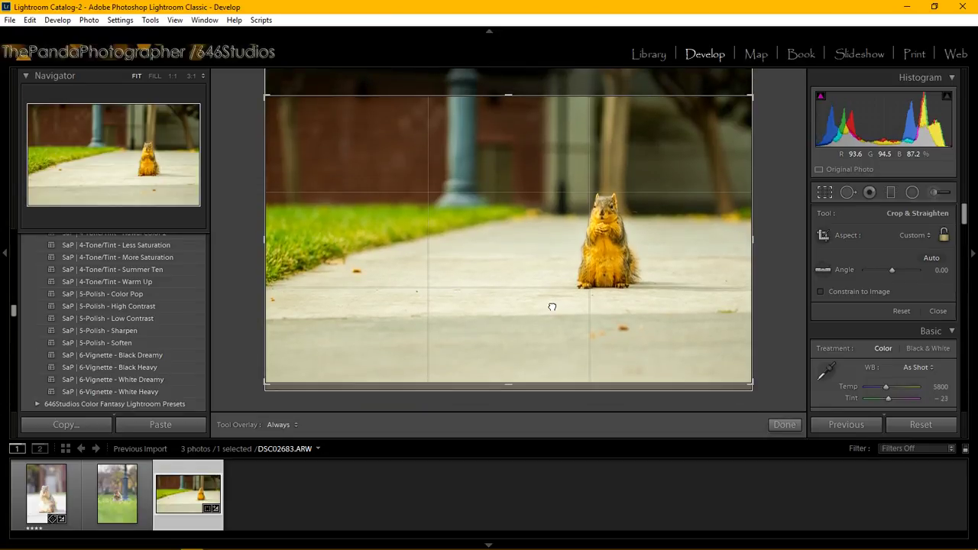
click(784, 425)
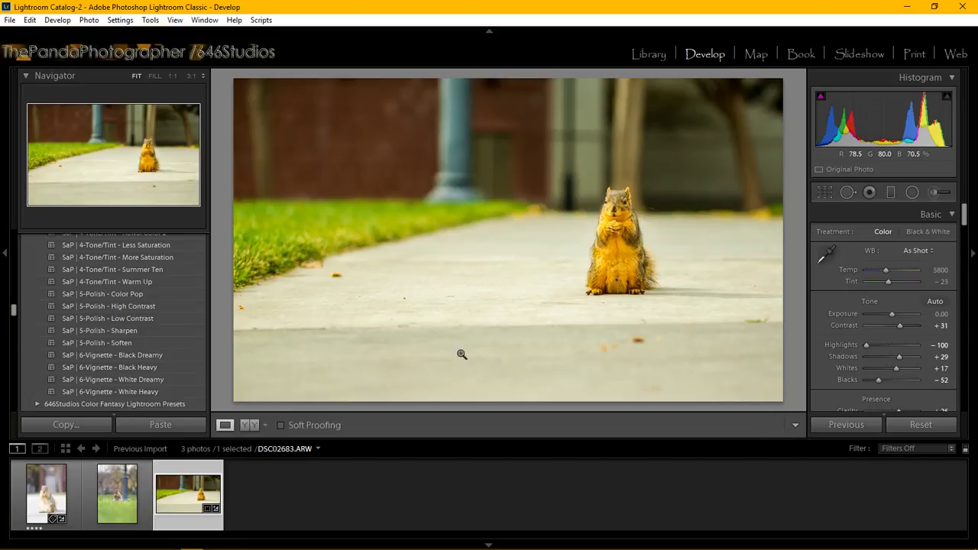
Step: On the portrait grass squirrel photo, set Contrast to +60, Highlights to -67, Shadows to +24, Whites to -21 and Blacks to -29
click(136, 505)
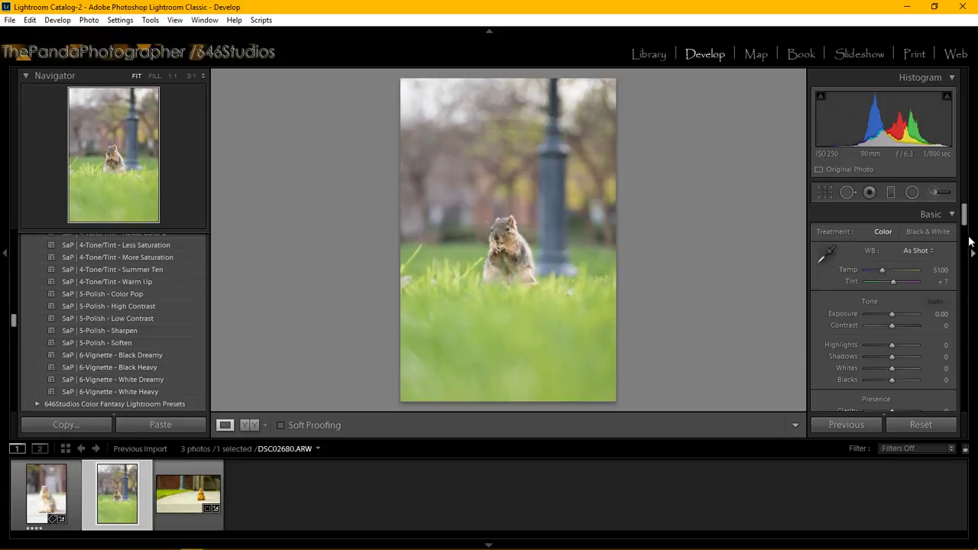
mouse_move(964, 222)
mouse_down()
mouse_move(966, 246)
mouse_move(976, 212)
mouse_up()
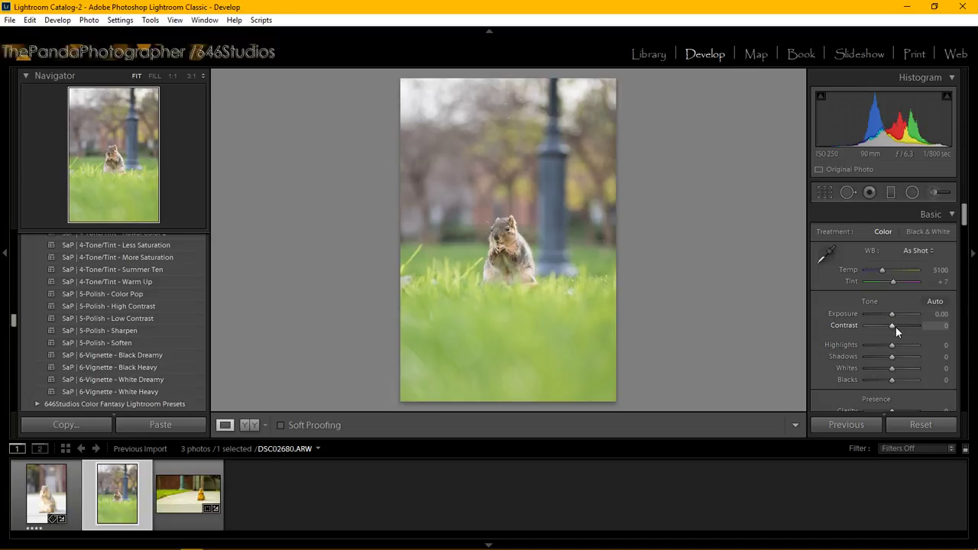
drag(896, 325, 890, 372)
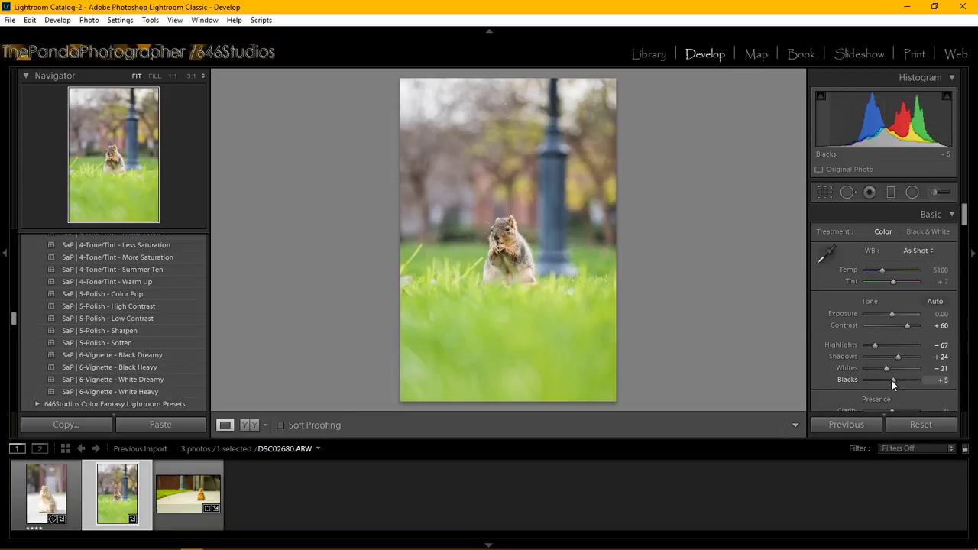
drag(891, 379, 883, 383)
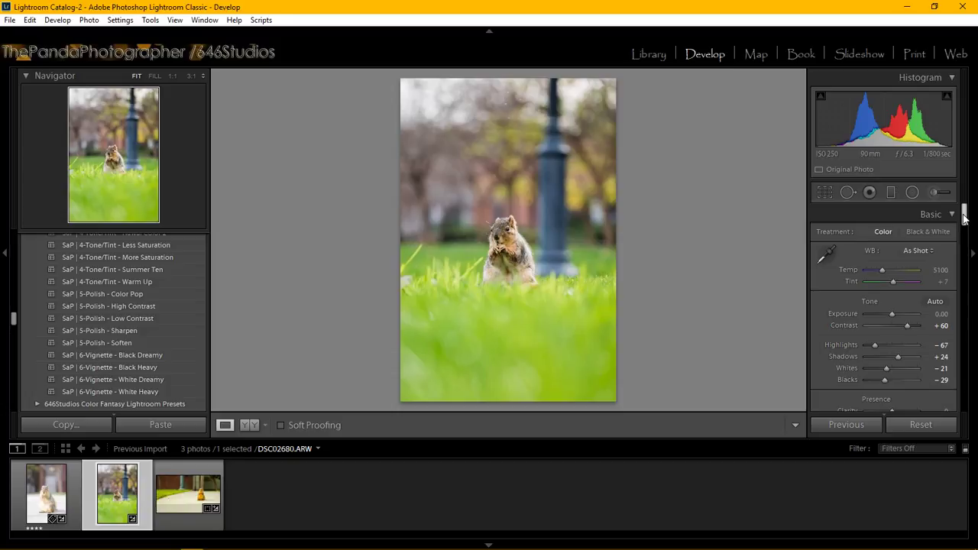
Step: Set HSL Luminance to Red +9, Orange -11, Yellow +9, Green -20, and HSL Saturation to Red +9, Orange +2, Green +7
drag(964, 220, 962, 273)
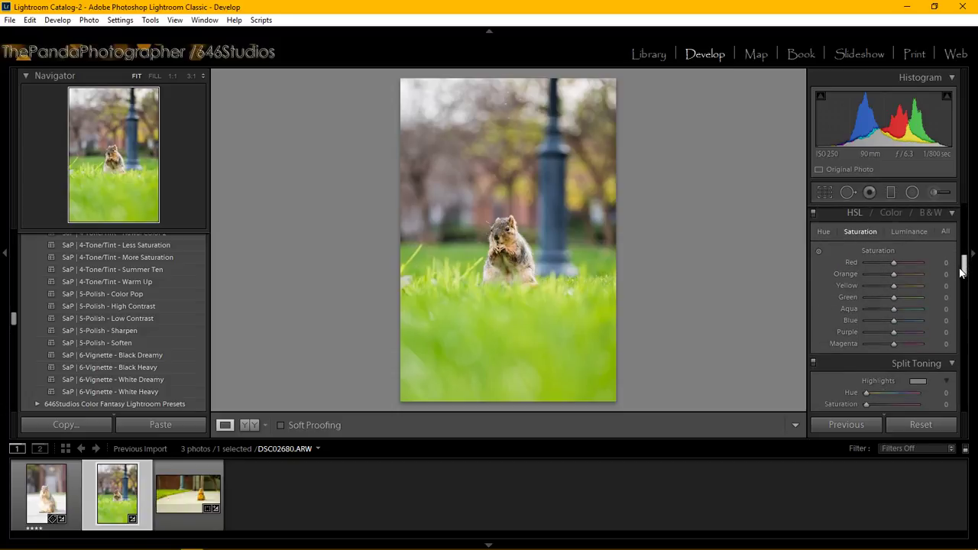
click(913, 235)
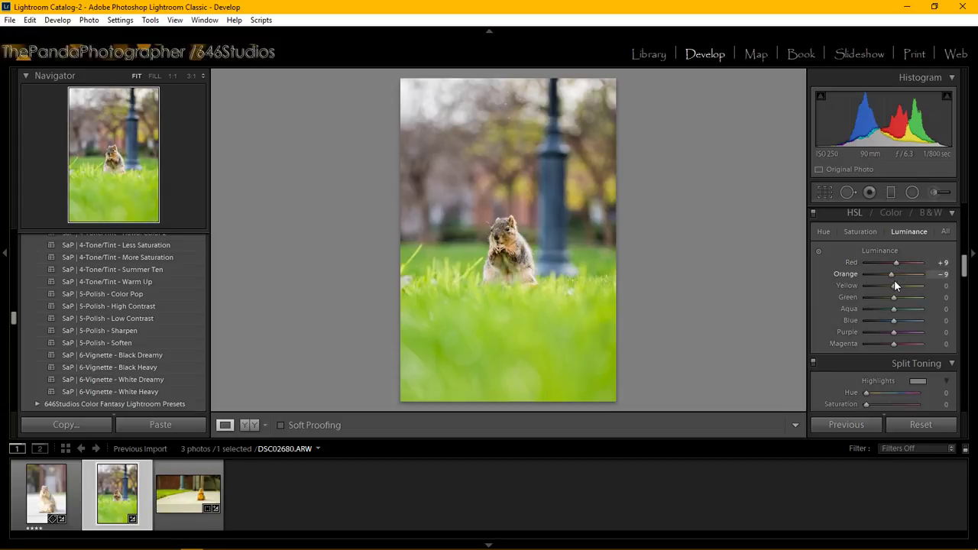
scroll(894, 280, down, 2)
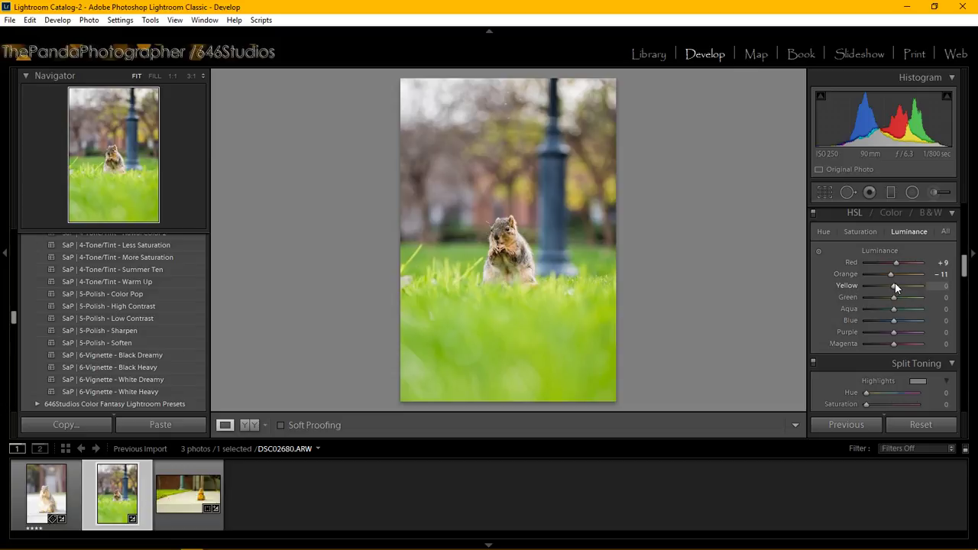
scroll(896, 286, up, 2)
scroll(896, 289, up, 5)
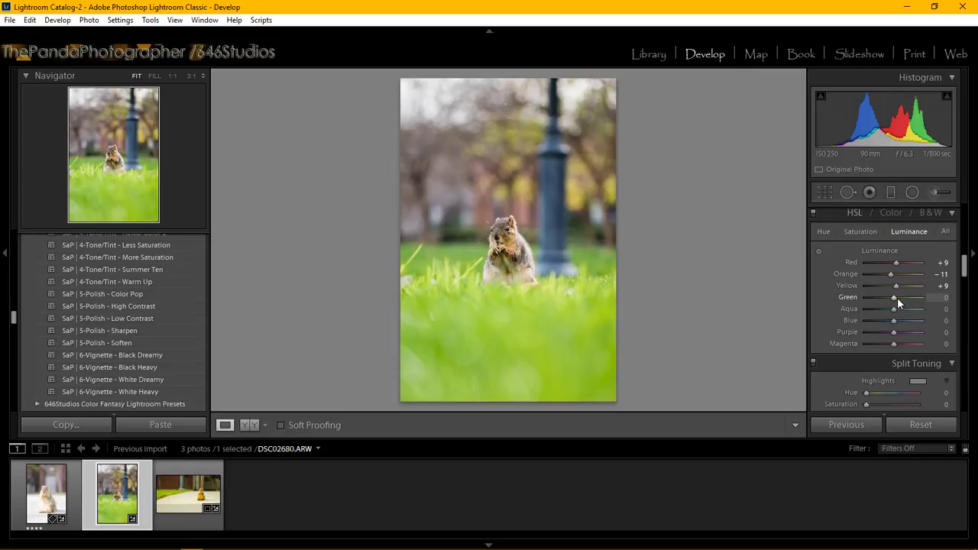
drag(898, 296, 892, 305)
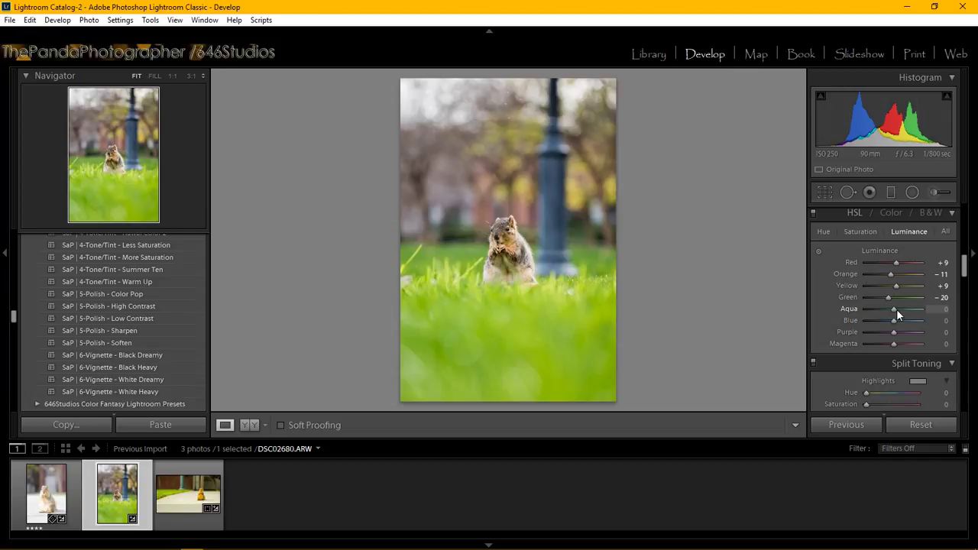
click(863, 231)
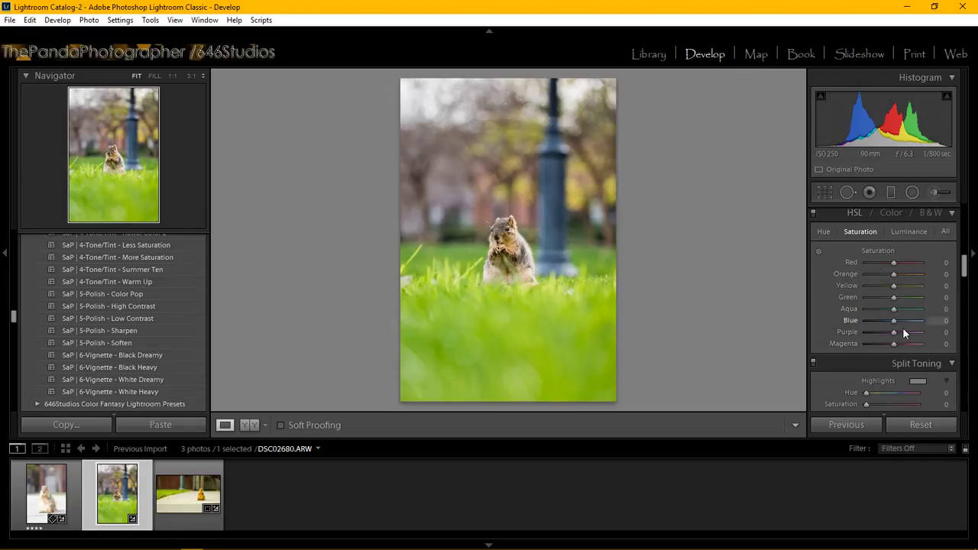
click(899, 264)
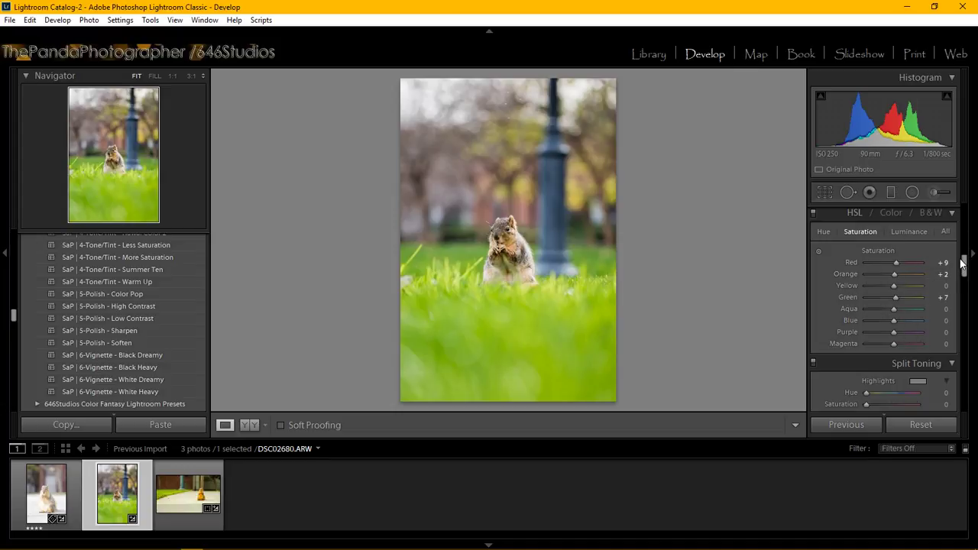
Step: Set the grass photo's Sharpening to Amount 50, Radius 1.2 and Detail 30, and raise its Masking
drag(962, 262, 963, 304)
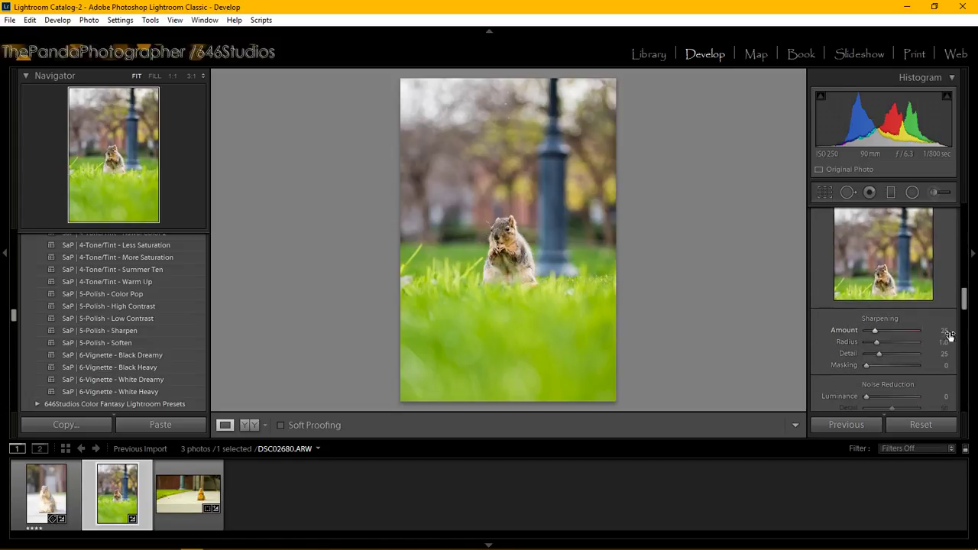
click(946, 331)
text(50)
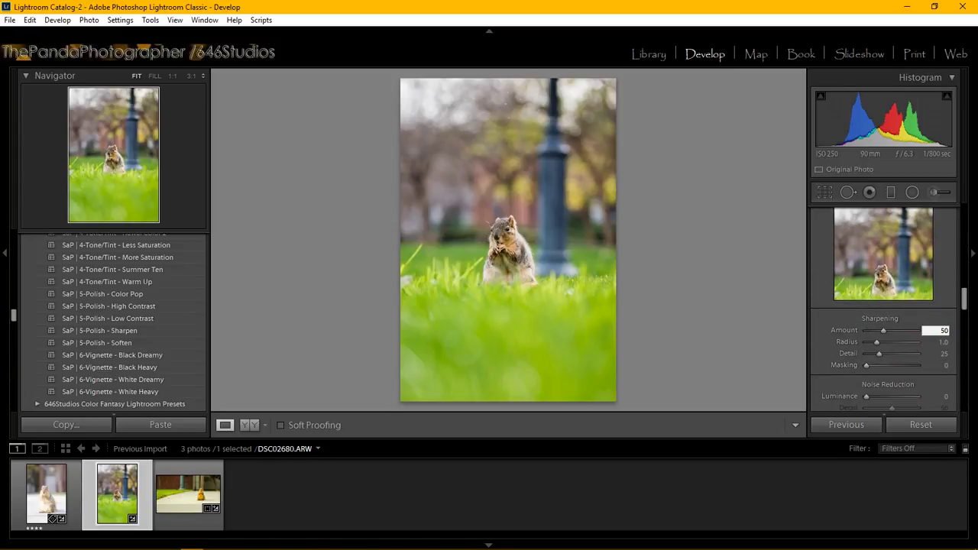
key(Return)
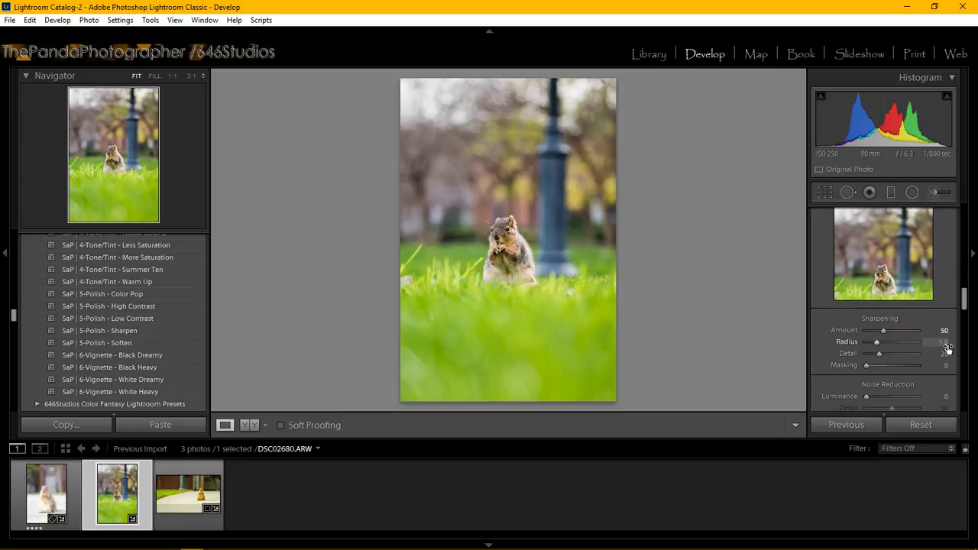
click(946, 344)
text(1.2)
key(Return)
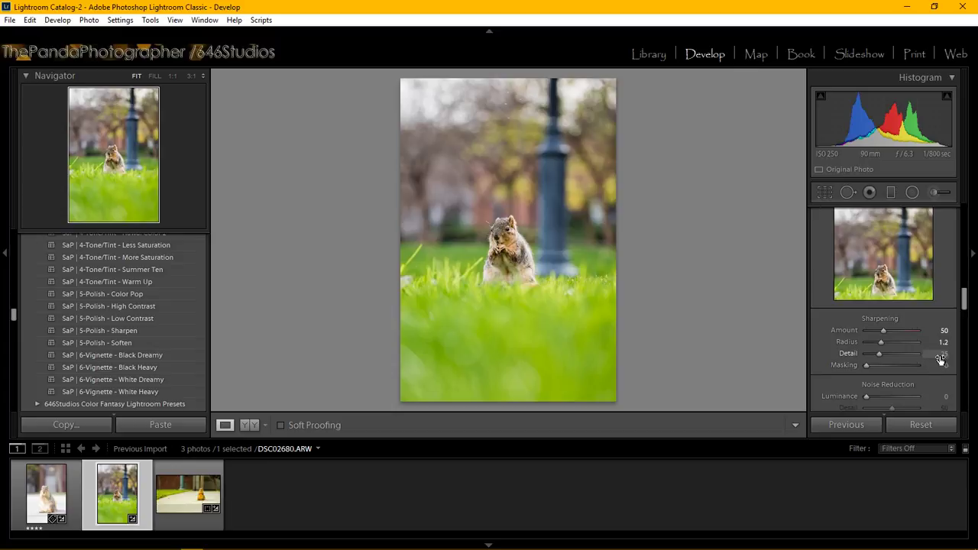
click(945, 354)
text(30)
key(Return)
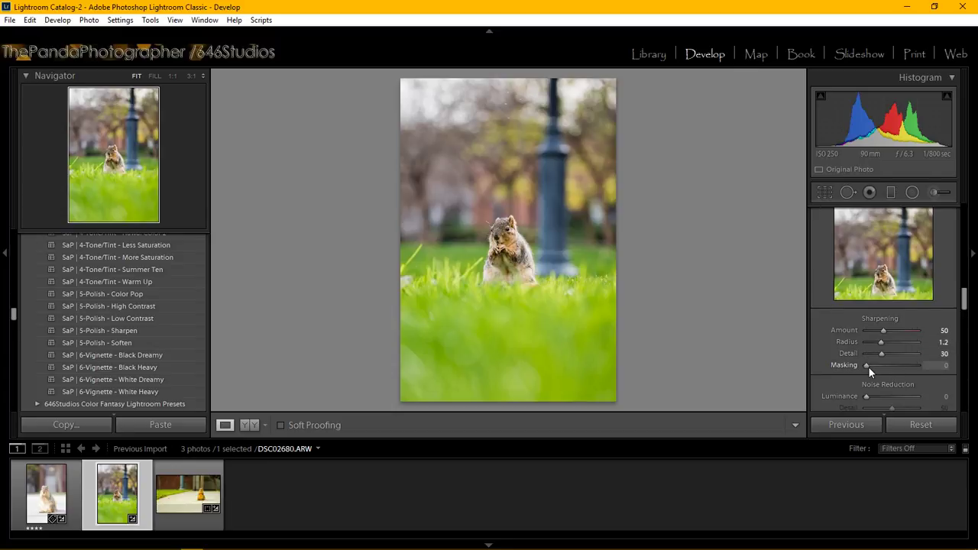
drag(869, 368, 896, 367)
Step: Turn on Remove Chromatic Aberration for the grass photo and set its Camera Calibration profile to Camera Standard
scroll(968, 329, down, 5)
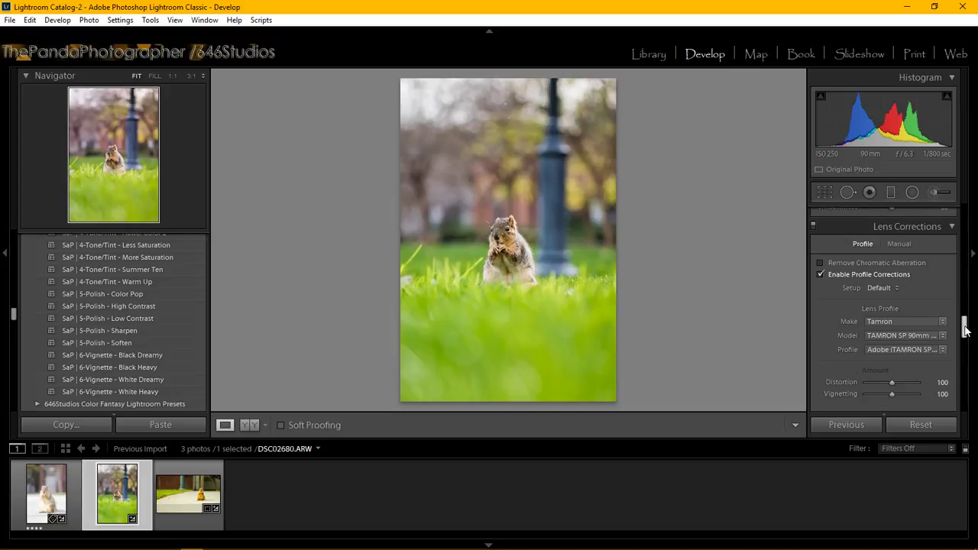
click(841, 266)
scroll(967, 339, down, 2)
drag(966, 340, 965, 391)
click(920, 315)
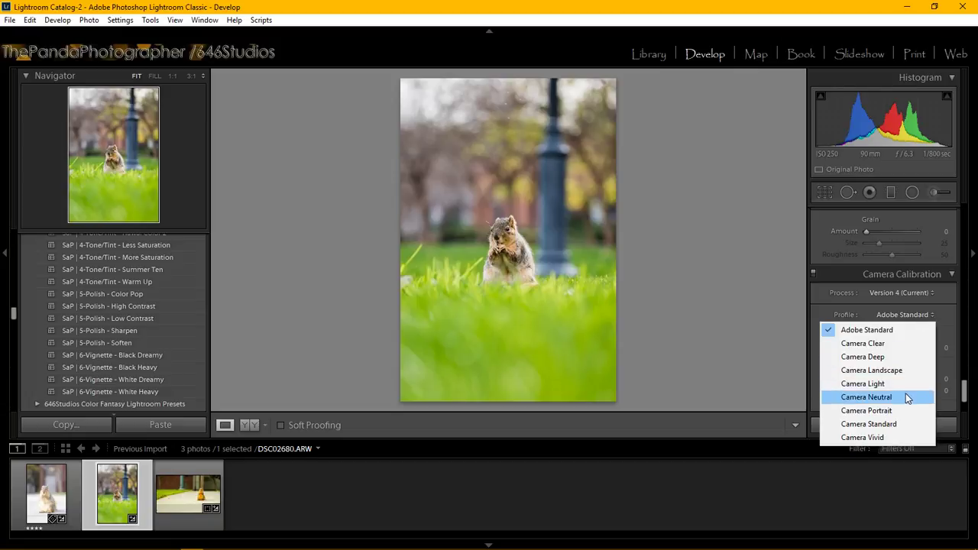
click(912, 425)
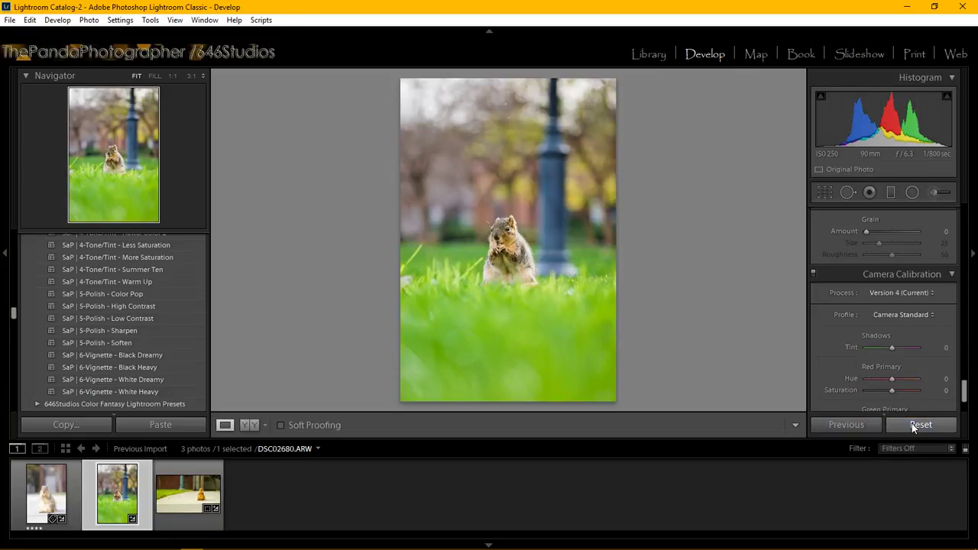
Step: Set the landscape pavement photo's Camera Calibration profile to Camera Standard, and return to the portrait grass photo
click(175, 491)
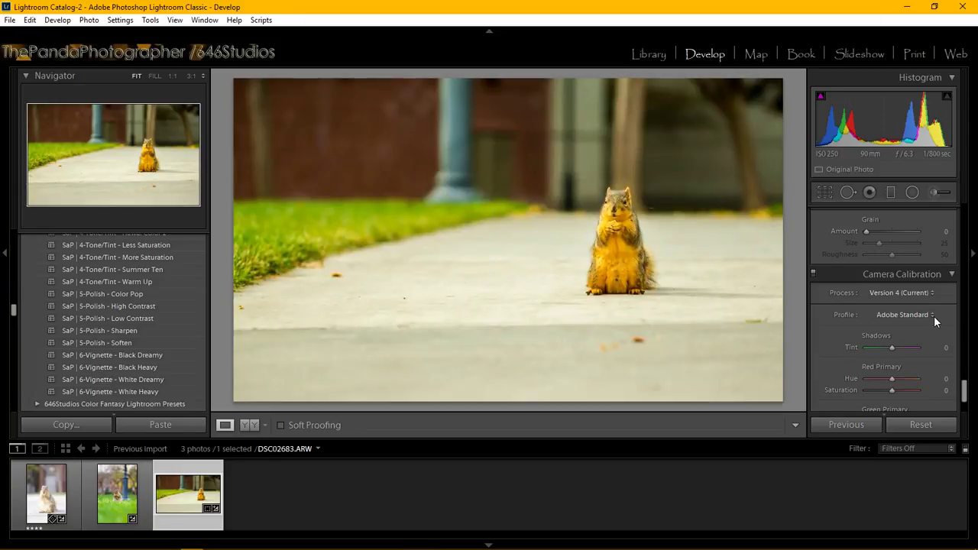
click(931, 316)
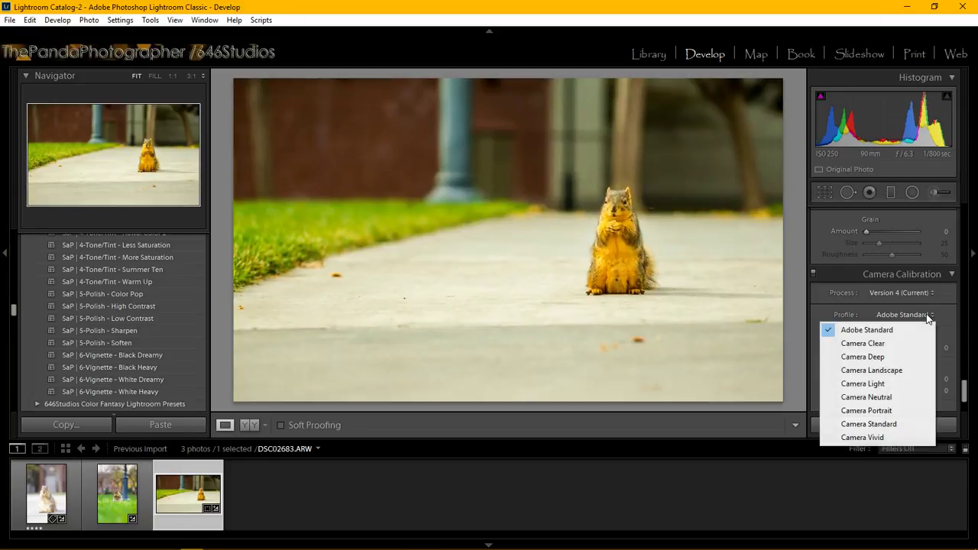
click(904, 424)
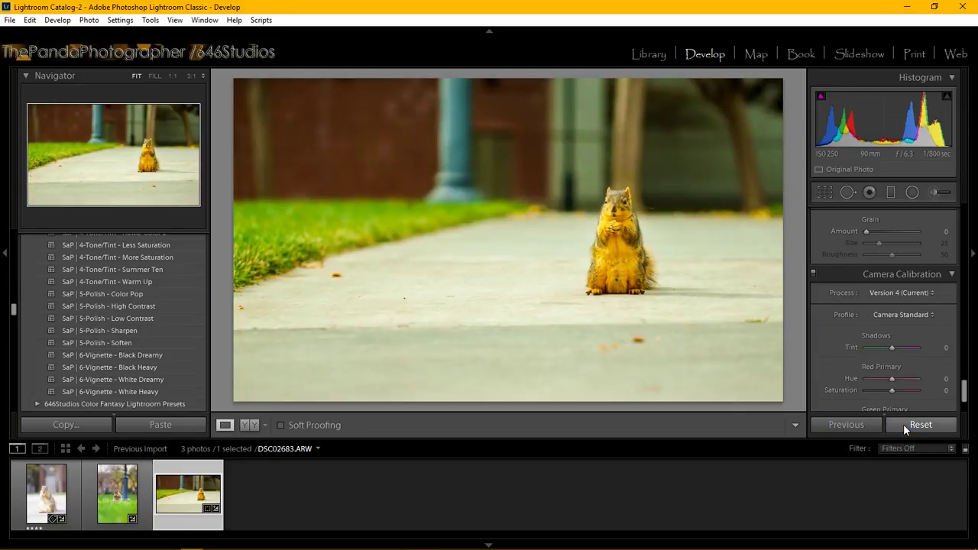
click(119, 503)
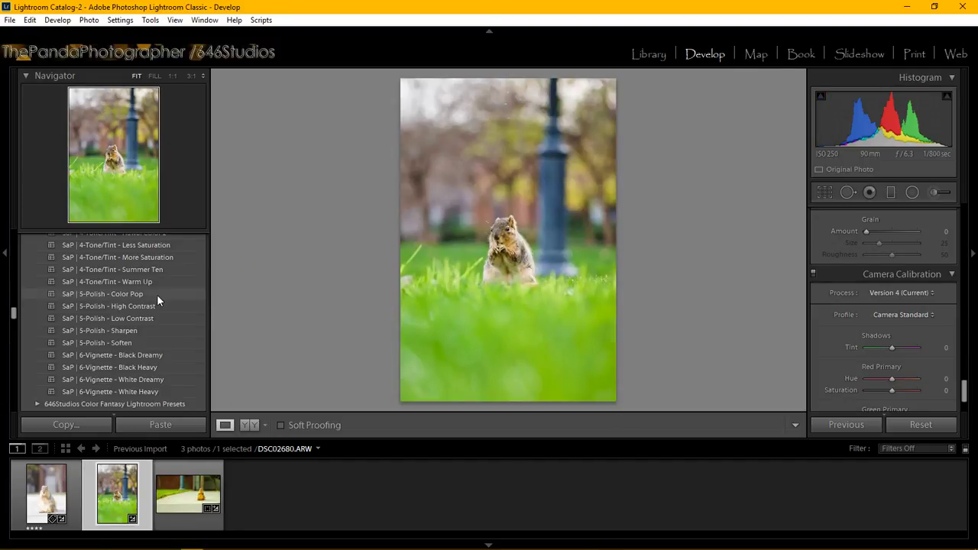
Step: Apply the SaP presets 5-Polish - Color Pop, 4-Tone/Tint - Warm Up and 6-Vignette - Black Dreamy to the grass photo
click(156, 294)
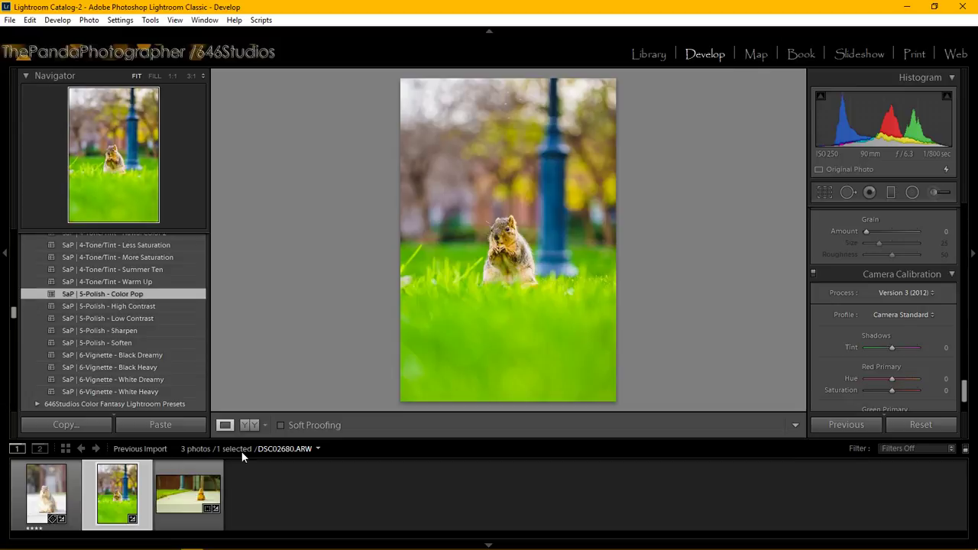
click(159, 281)
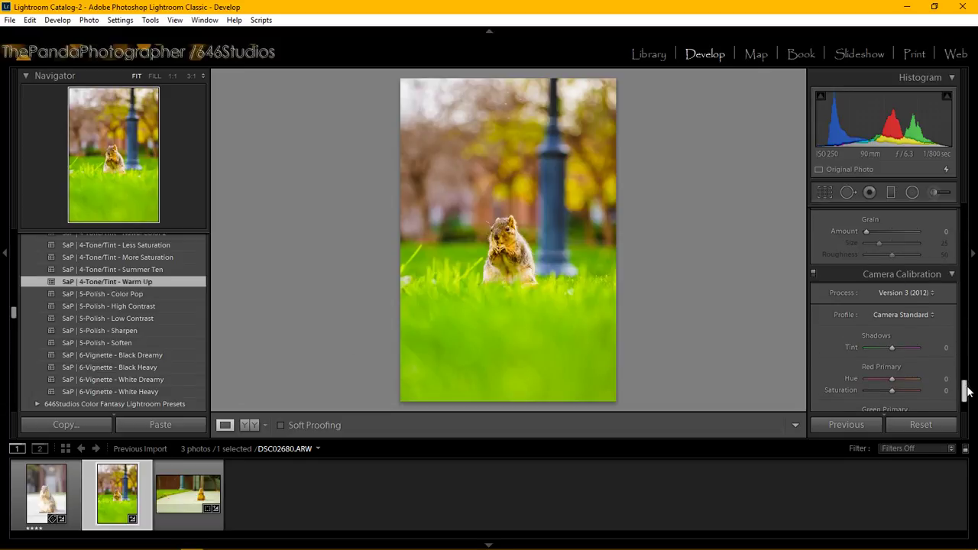
drag(967, 409, 964, 335)
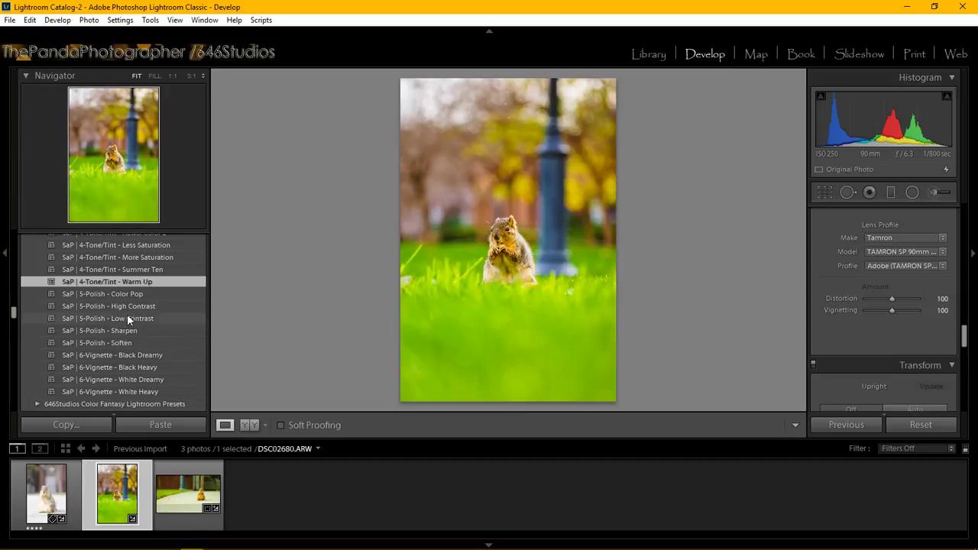
click(139, 358)
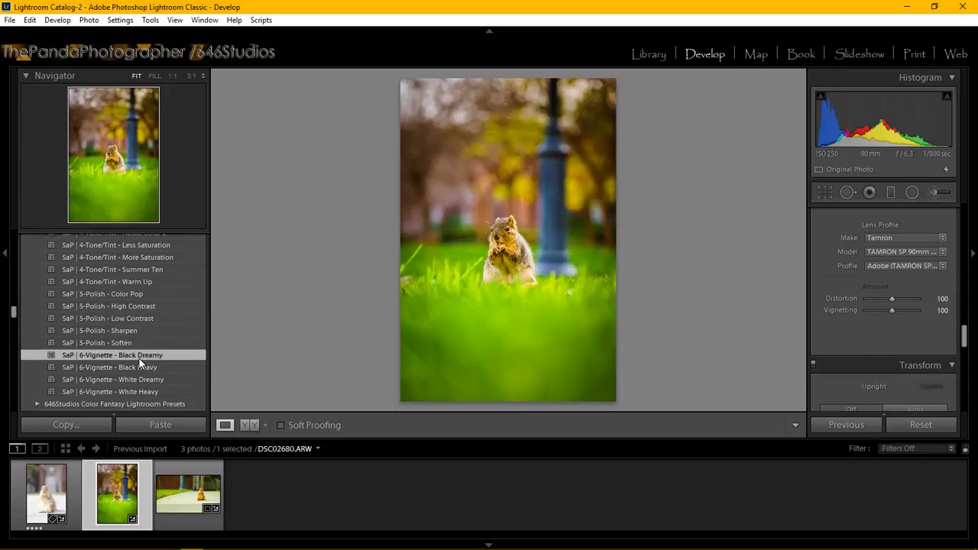
Step: Crop the grass photo tighter in portrait format, with the squirrel near the centre of the frame
click(825, 192)
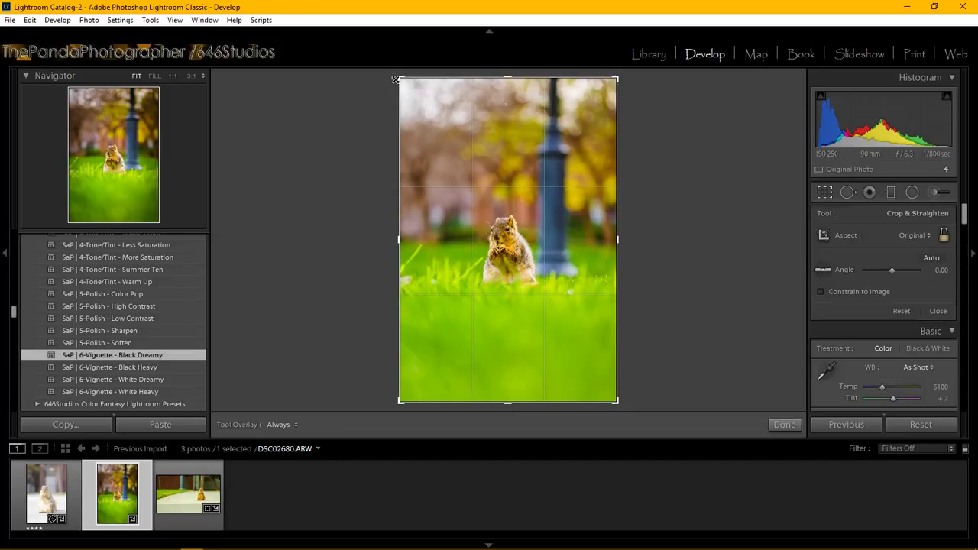
drag(399, 78, 424, 117)
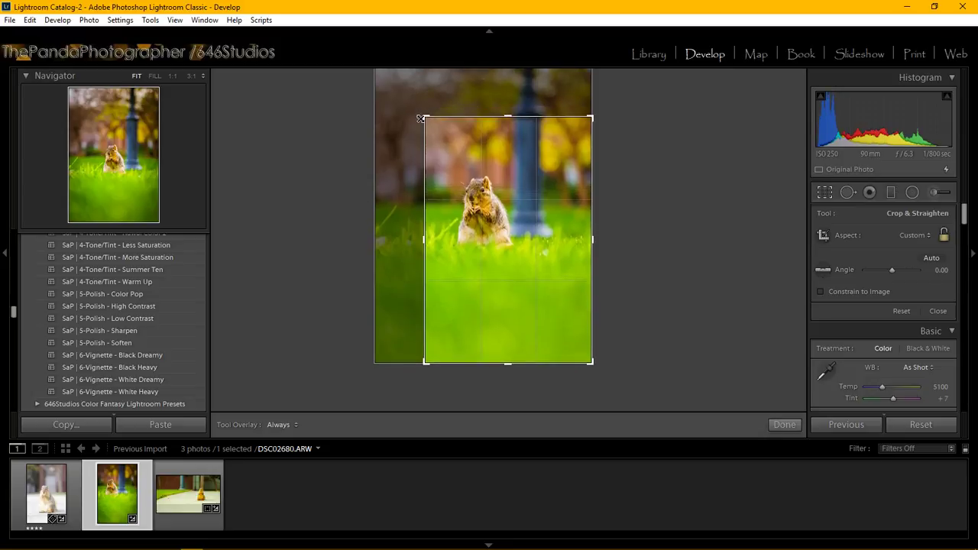
drag(517, 221, 543, 245)
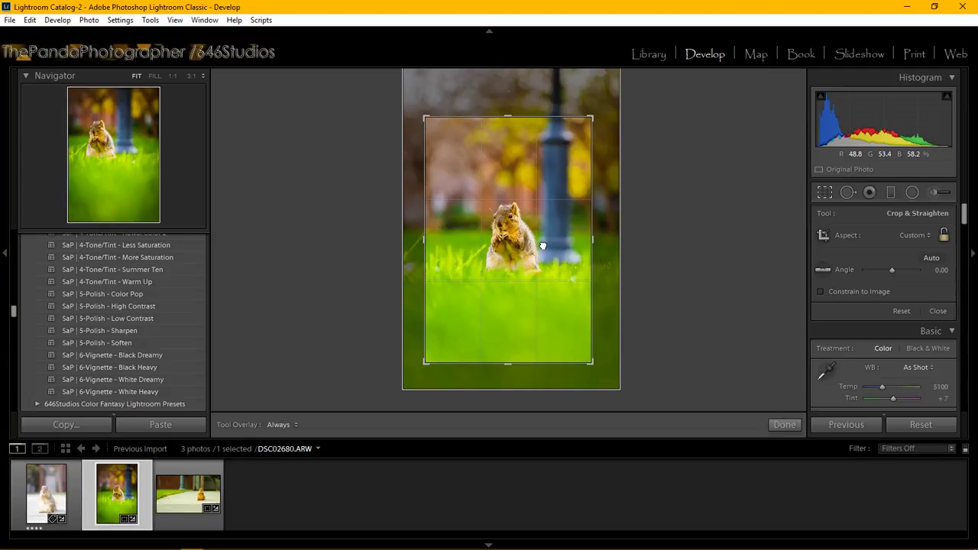
click(783, 425)
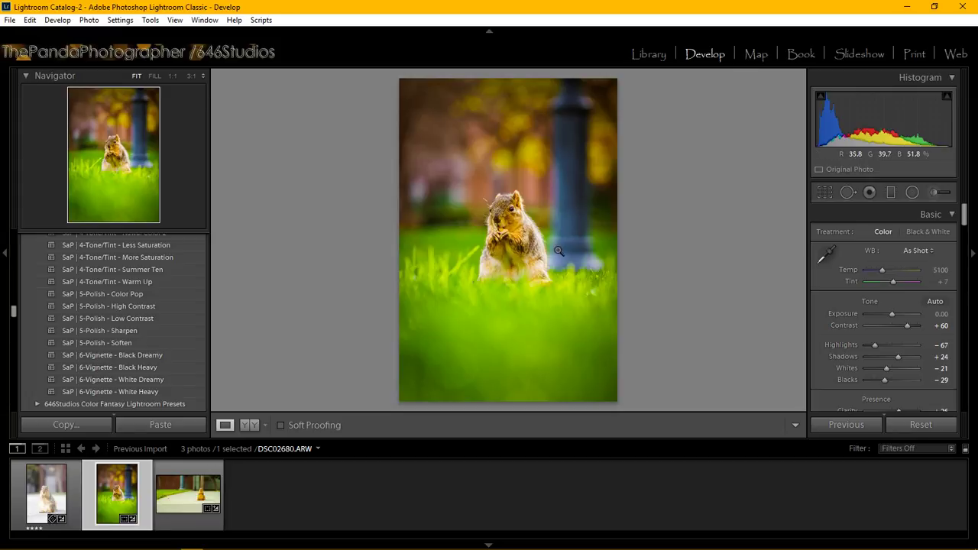
Step: Inspect the squirrel's face at 1:1, and compare the grass and pavement photos side by side in the Before & After view
click(508, 217)
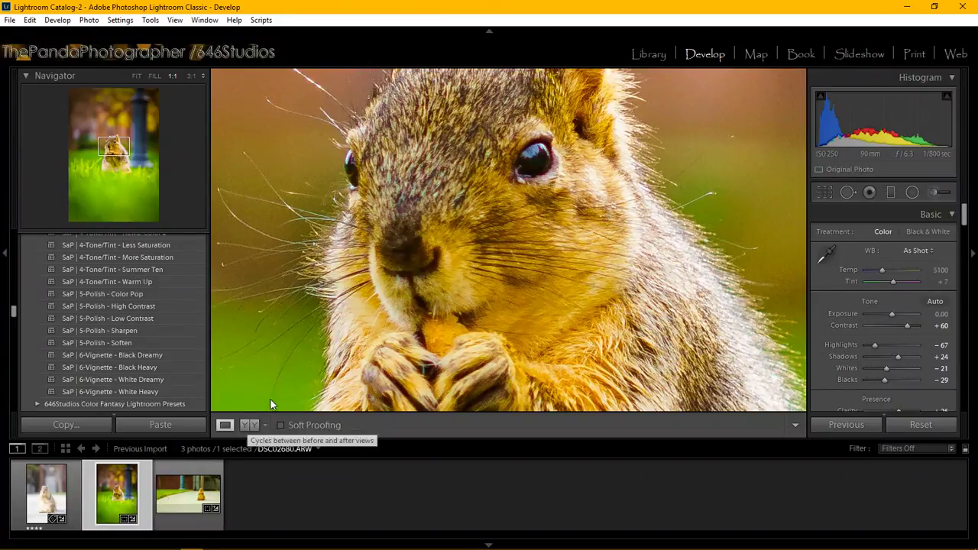
click(386, 320)
click(246, 425)
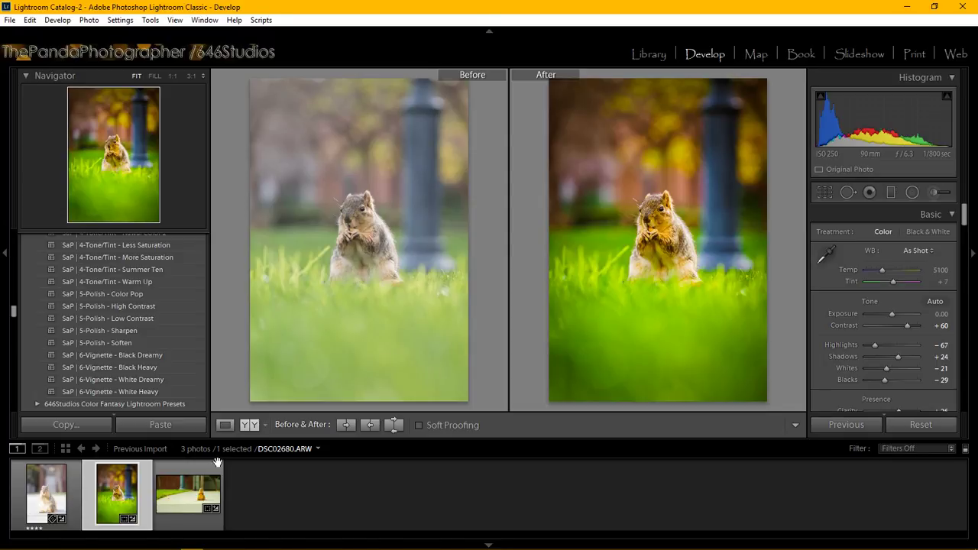
click(200, 496)
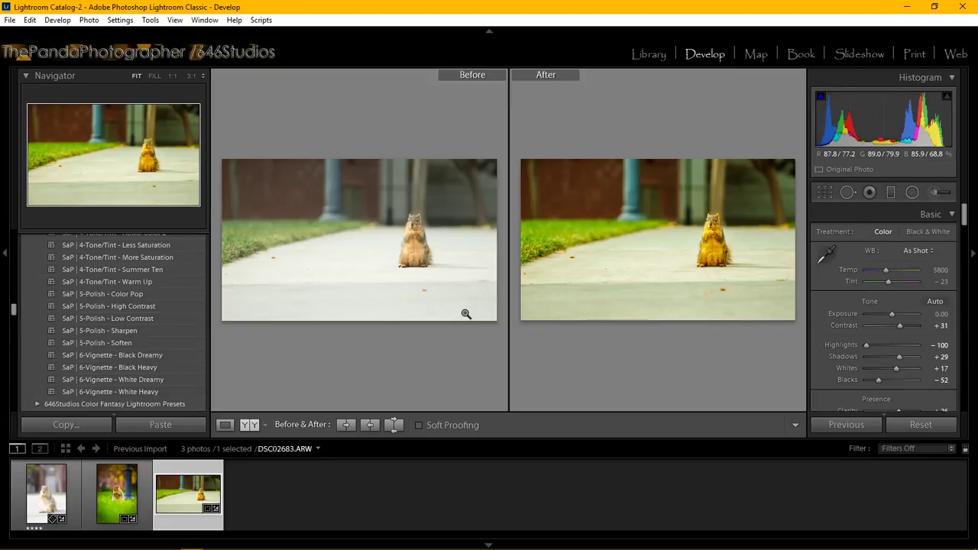
click(108, 498)
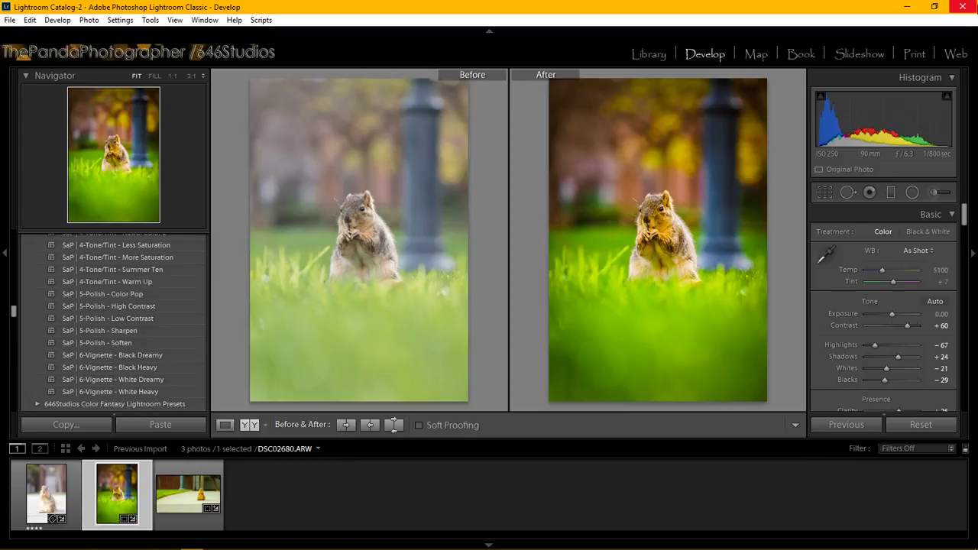
mouse_move(343, 545)
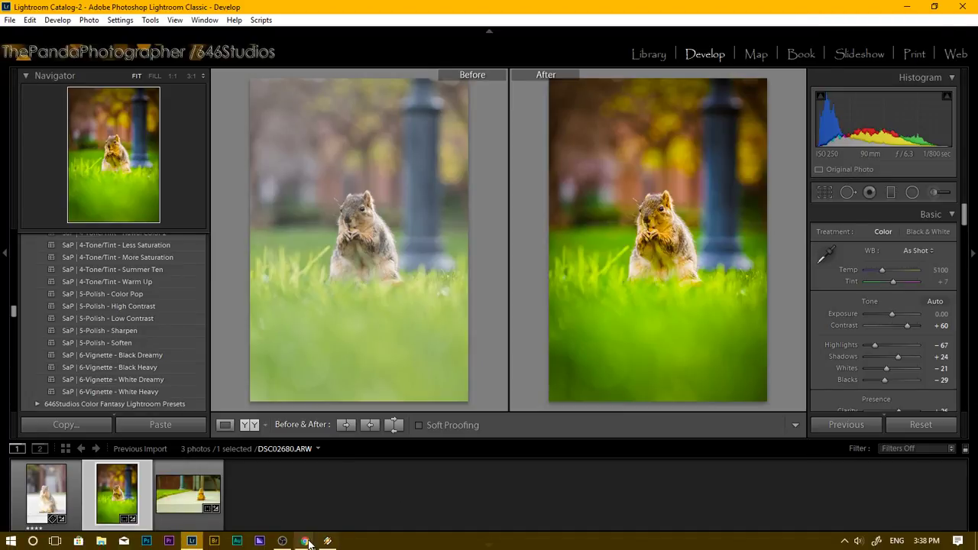
click(284, 541)
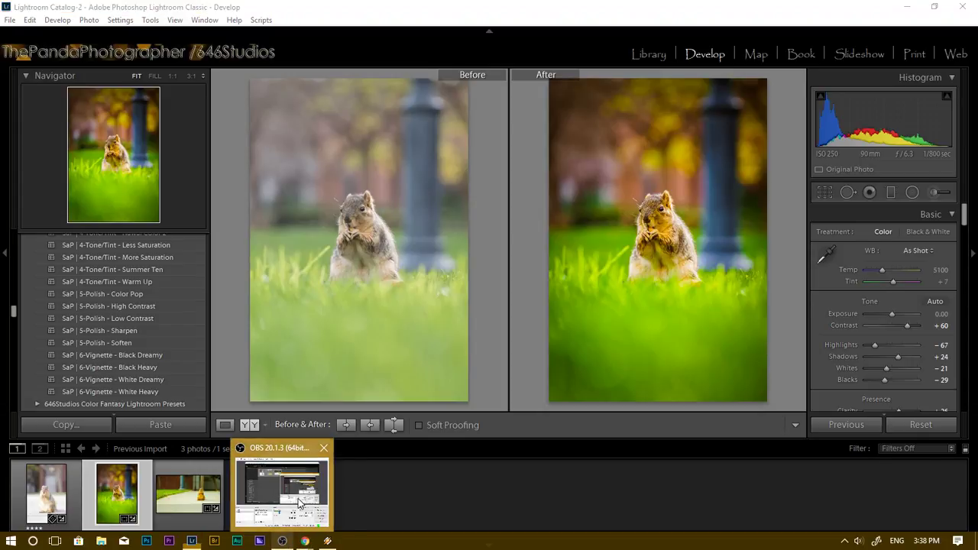